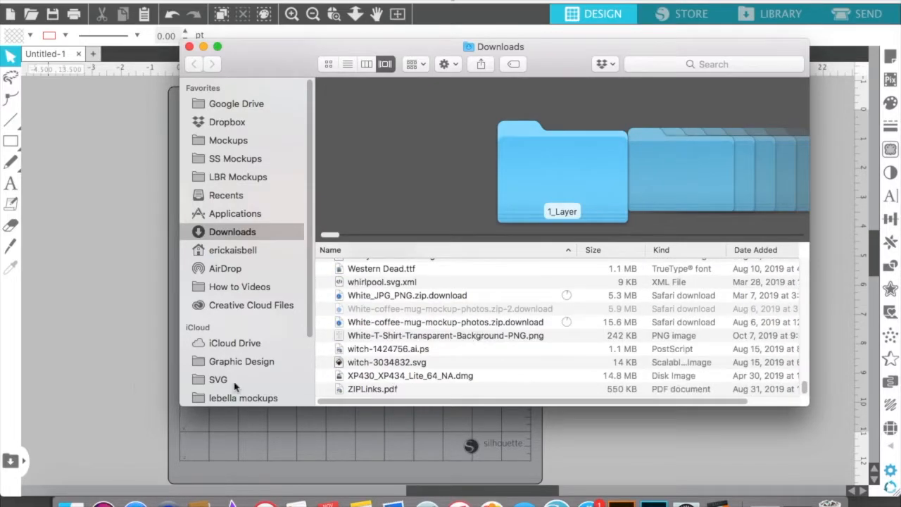
# Open the Desktop folder, enlarge the file window and find xmas.png in the file list
pyautogui.scroll(-3, 233, 363)
pyautogui.scroll(-1, 232, 362)
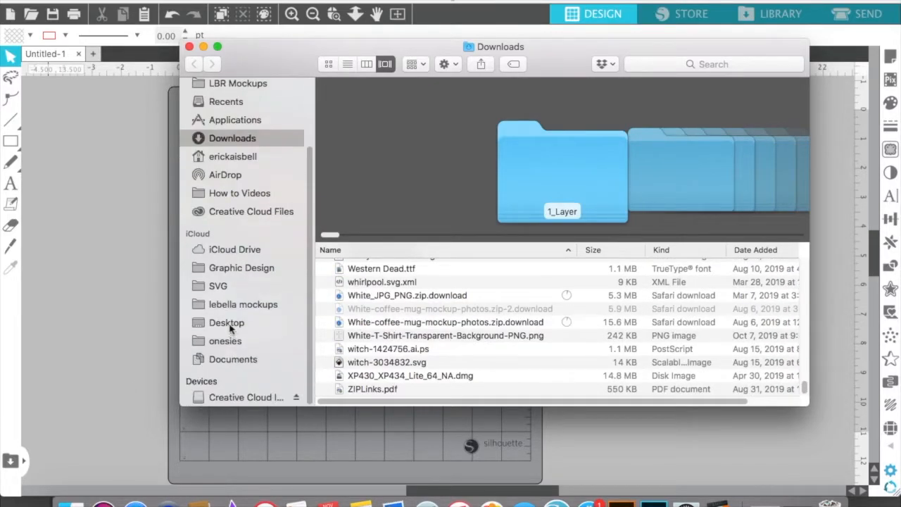
pyautogui.click(228, 323)
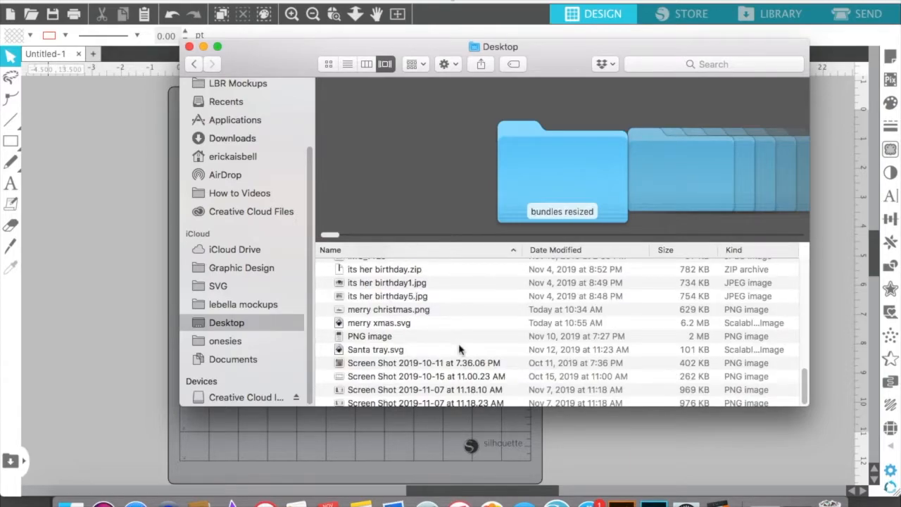
pyautogui.scroll(6, 412, 374)
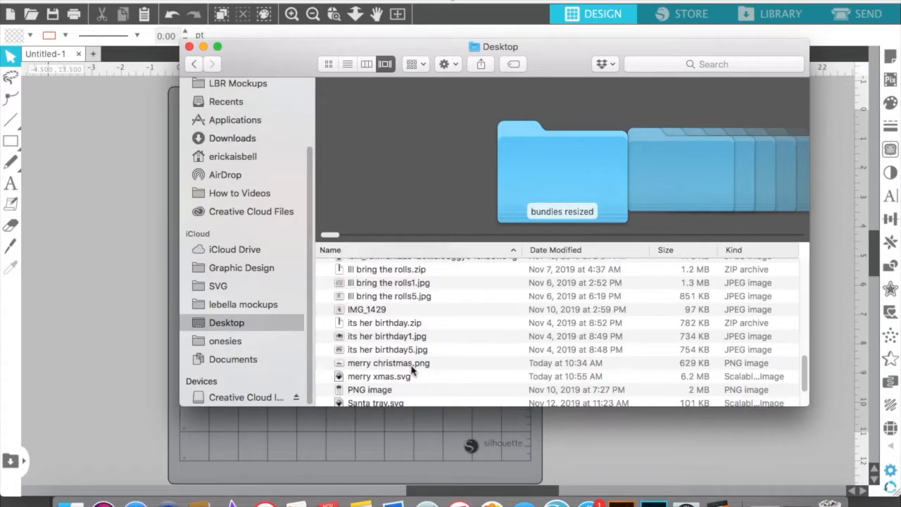
pyautogui.scroll(5, 413, 374)
pyautogui.scroll(-10, 413, 374)
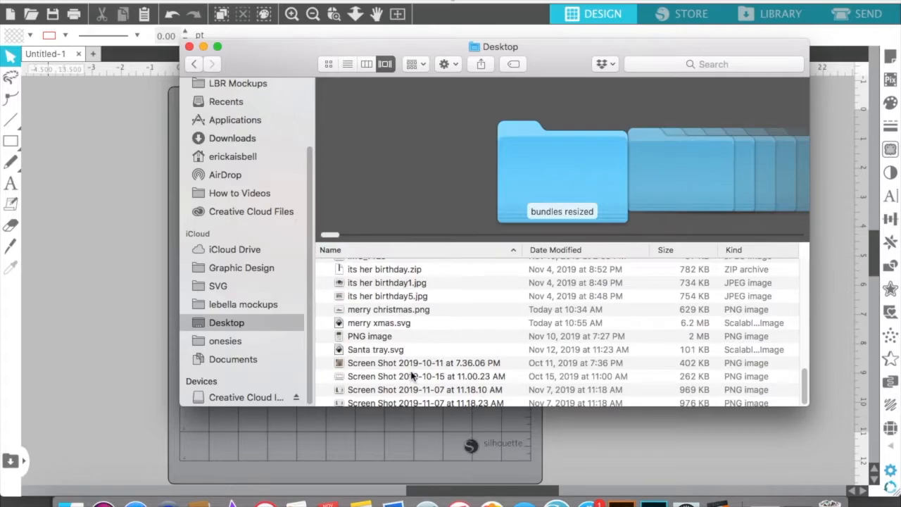
pyautogui.moveTo(332, 410); pyautogui.dragTo(314, 481)
pyautogui.scroll(3, 378, 425)
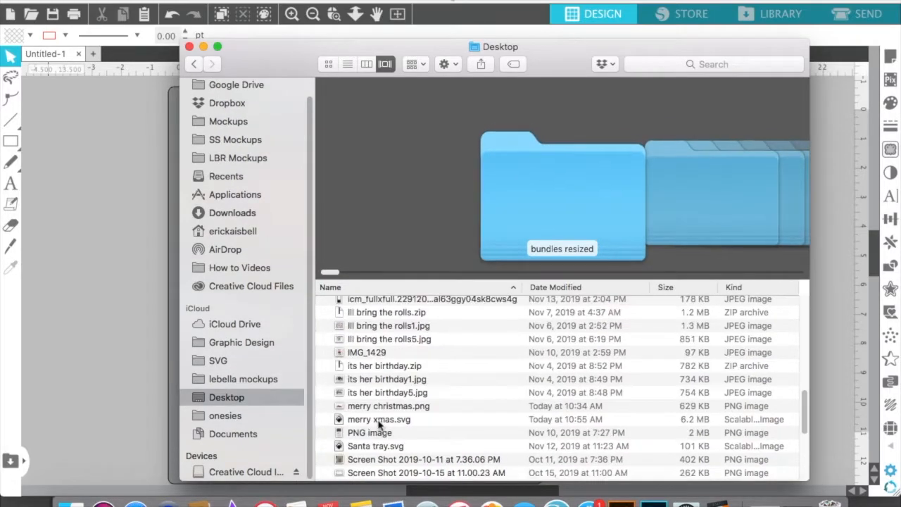
pyautogui.scroll(-10, 378, 425)
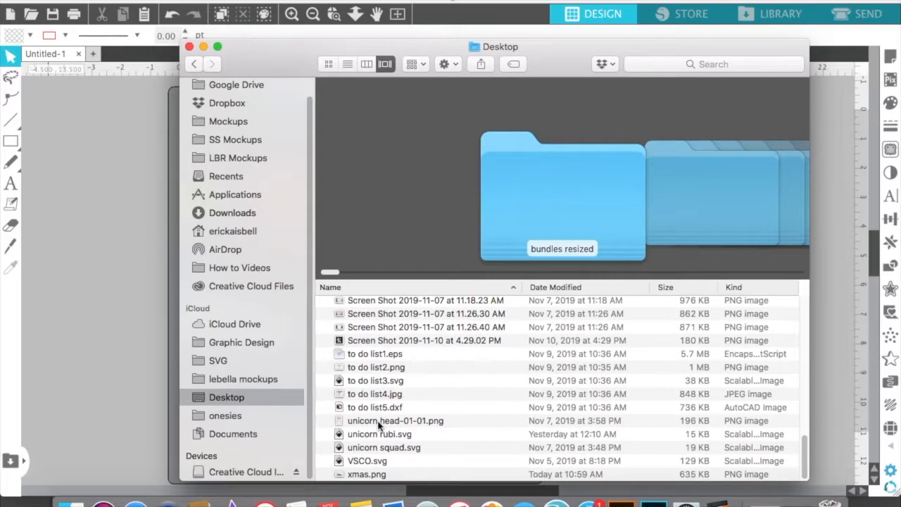
# Add xmas.png to the Silhouette design and place the artwork near the middle of the cutting mat
pyautogui.click(381, 476)
pyautogui.moveTo(380, 476); pyautogui.dragTo(81, 378)
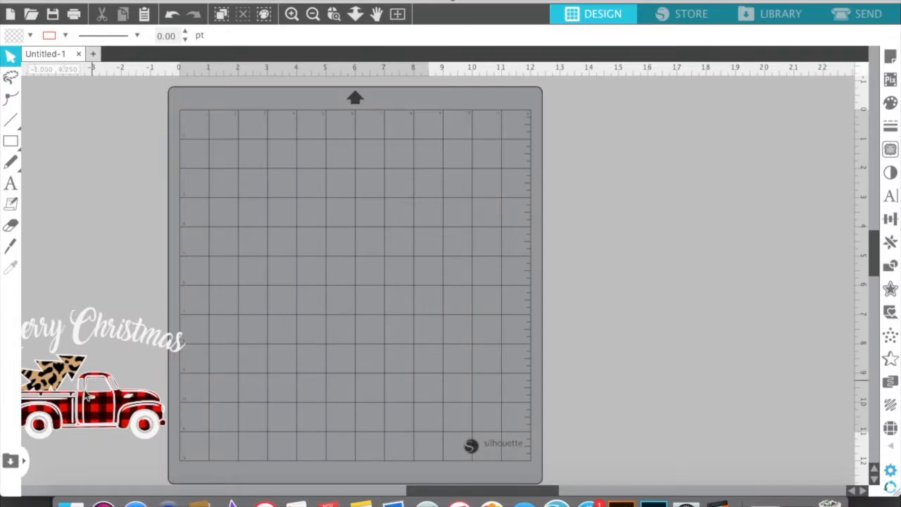
pyautogui.moveTo(212, 356); pyautogui.dragTo(359, 289)
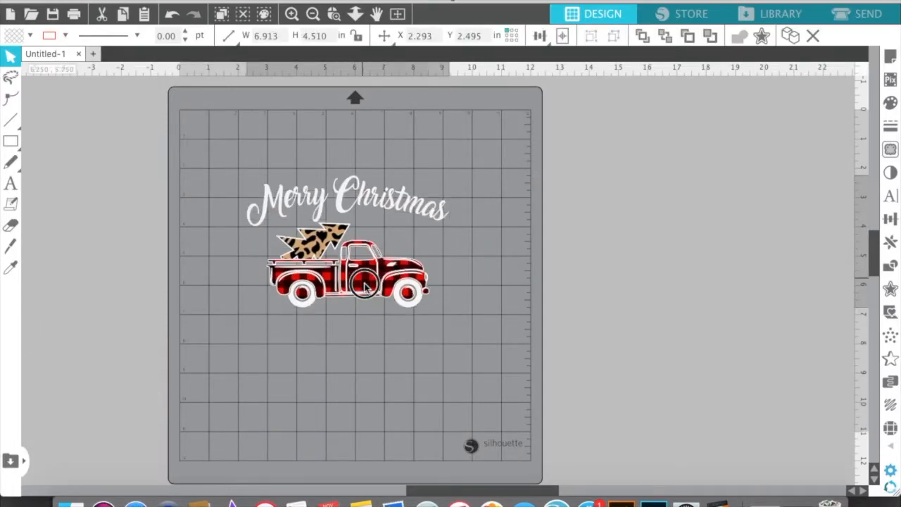
pyautogui.click(360, 291)
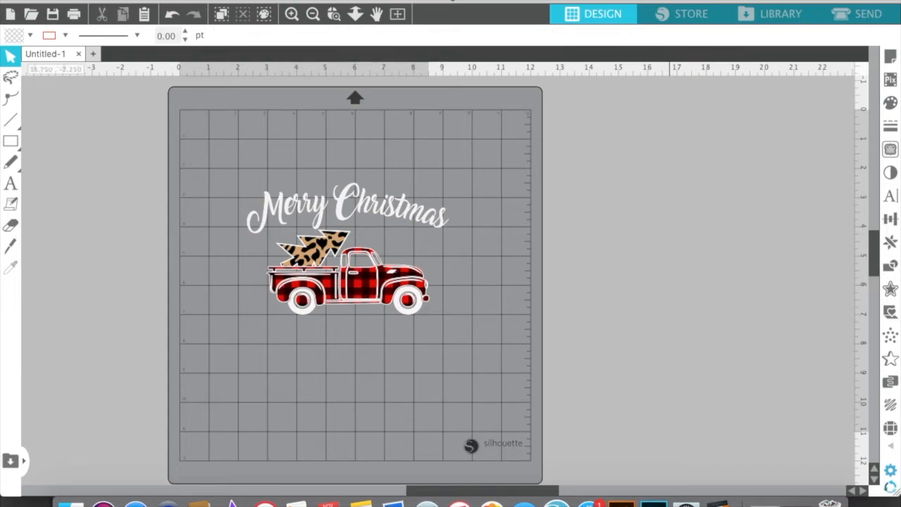
# Show the print border and the cut border in the page setup
pyautogui.click(893, 60)
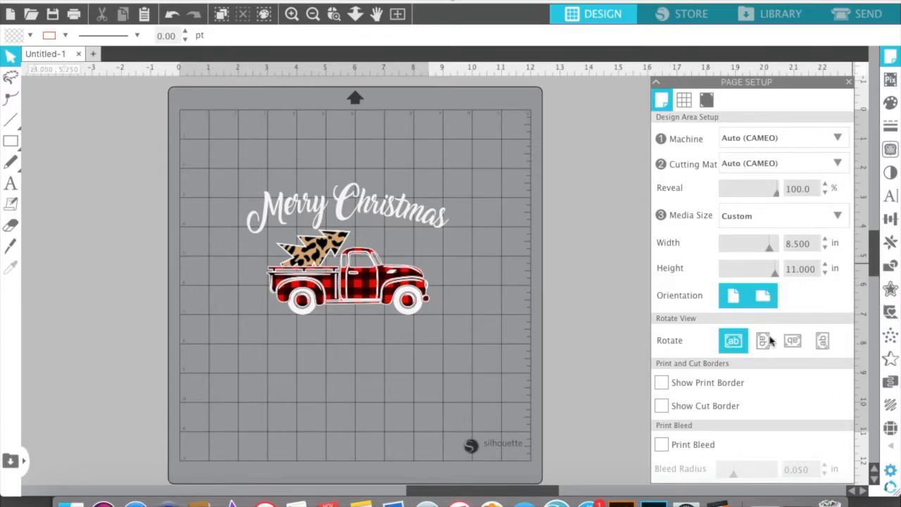
pyautogui.click(790, 343)
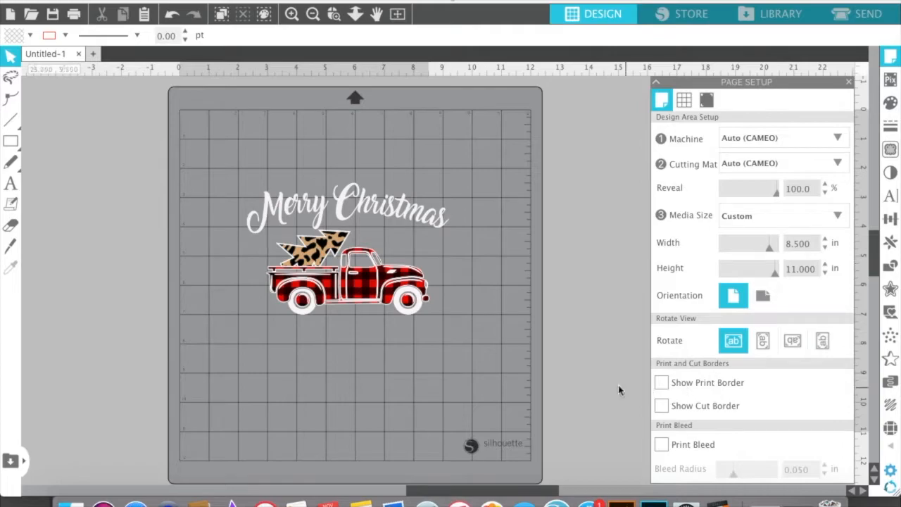
pyautogui.click(662, 383)
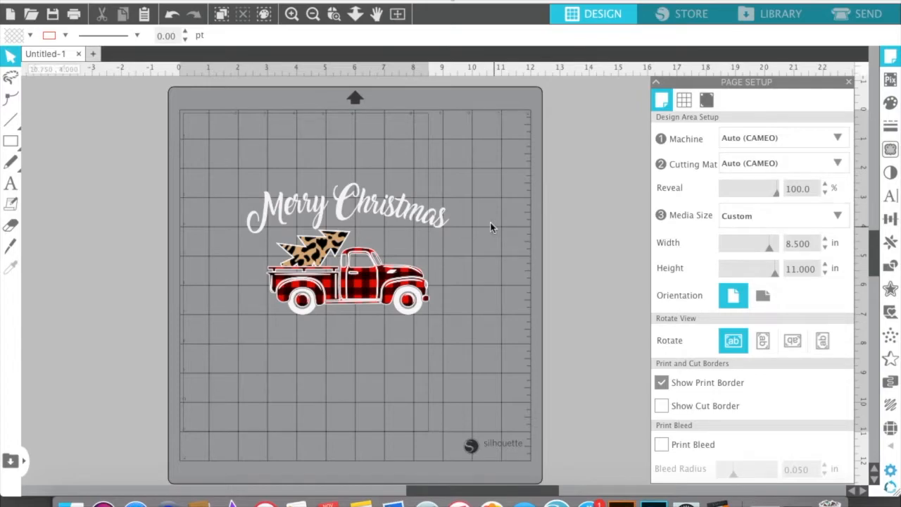
pyautogui.click(663, 408)
pyautogui.click(663, 410)
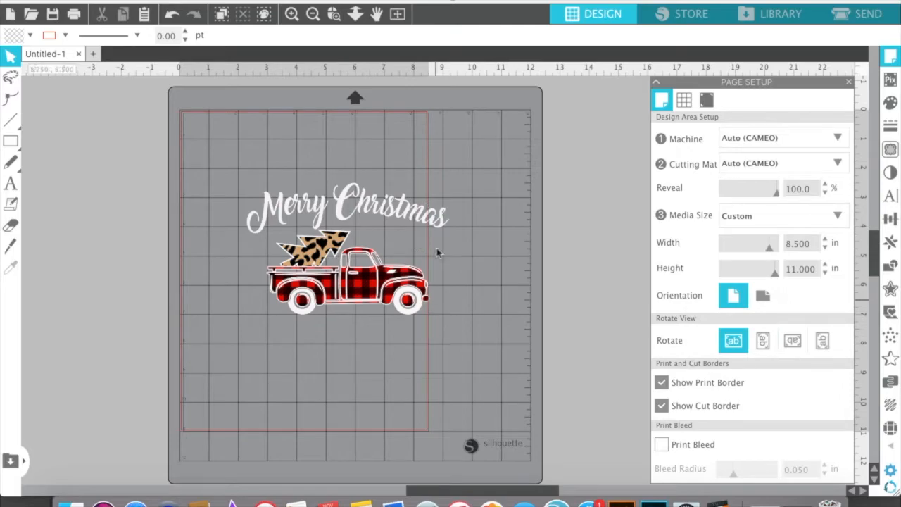
pyautogui.click(849, 83)
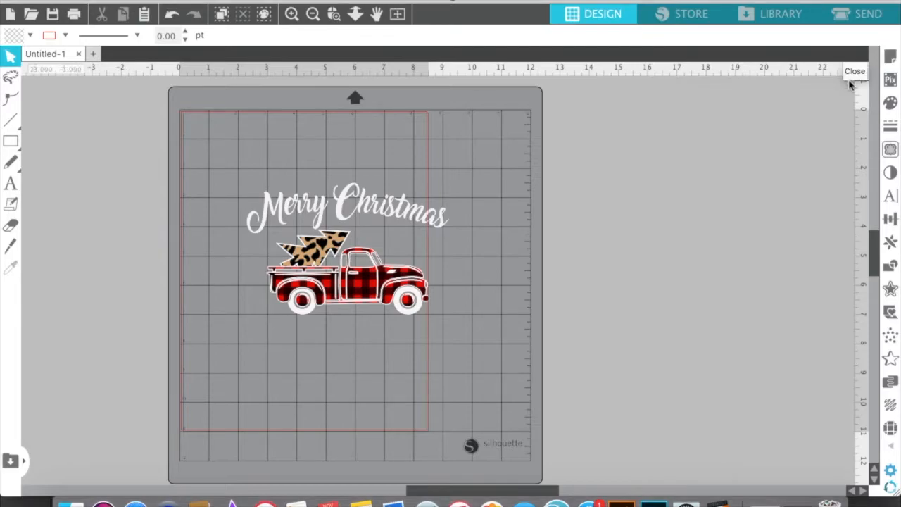
# Select a trace area of about 9 × 6.25 in around the whole artwork and set the trace threshold to 100%
pyautogui.click(895, 155)
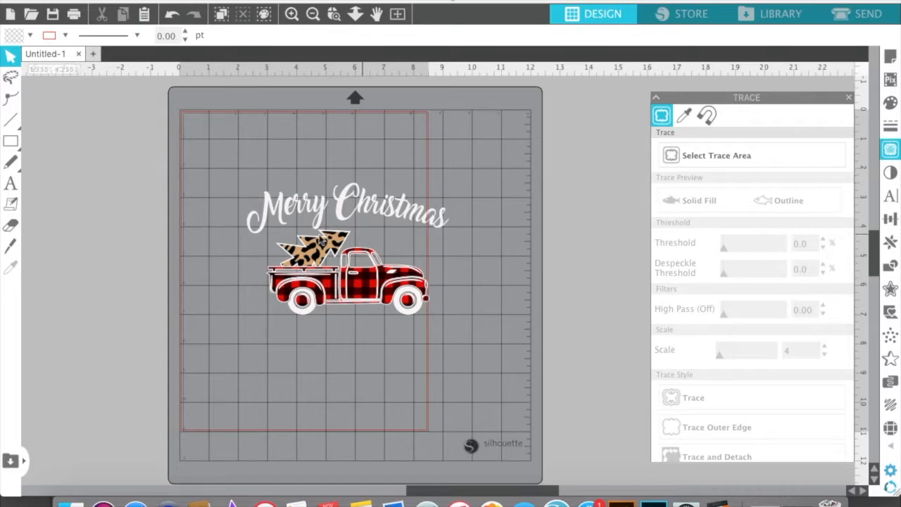
pyautogui.click(733, 153)
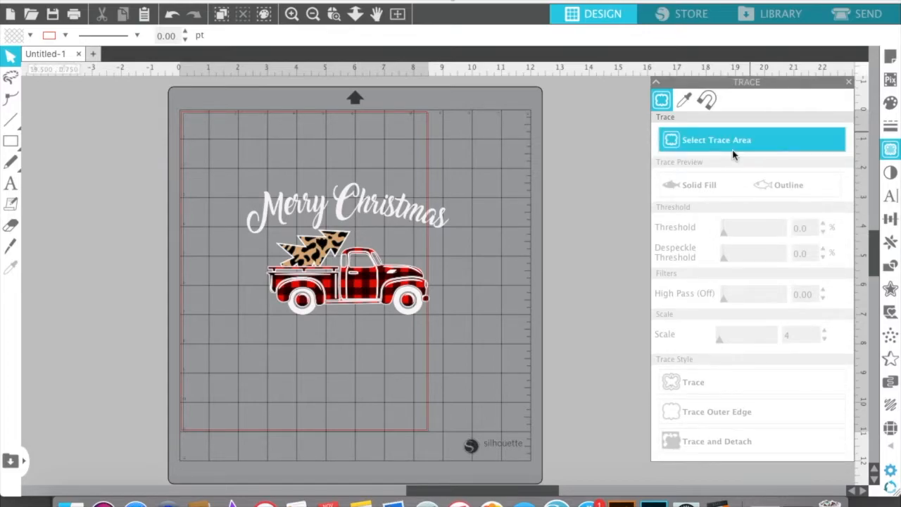
pyautogui.moveTo(208, 153)
pyautogui.mouseDown()
pyautogui.moveTo(262, 263)
pyautogui.moveTo(475, 343)
pyautogui.mouseUp()
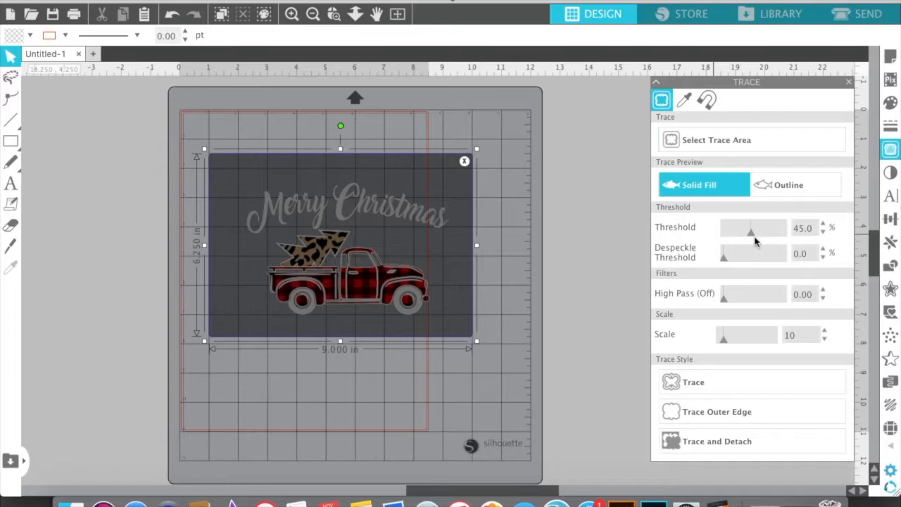
pyautogui.moveTo(752, 236); pyautogui.dragTo(789, 237)
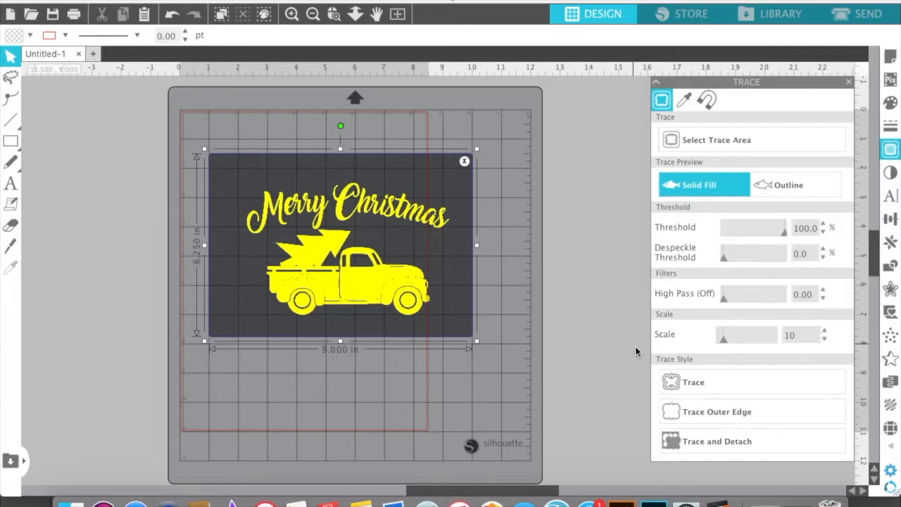
# Set the trace scale to 22 to reduce the thin interior lines in the truck's preview
pyautogui.press('super+equal')
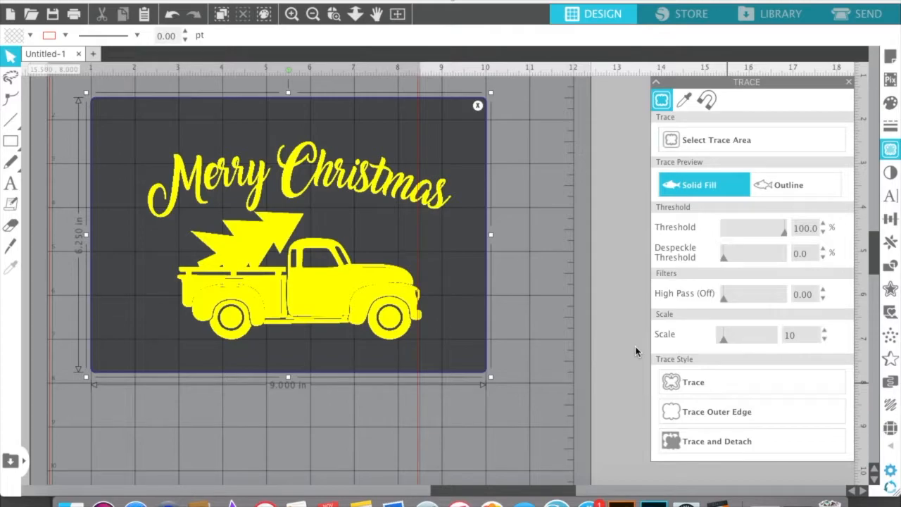
pyautogui.press('super+equal')
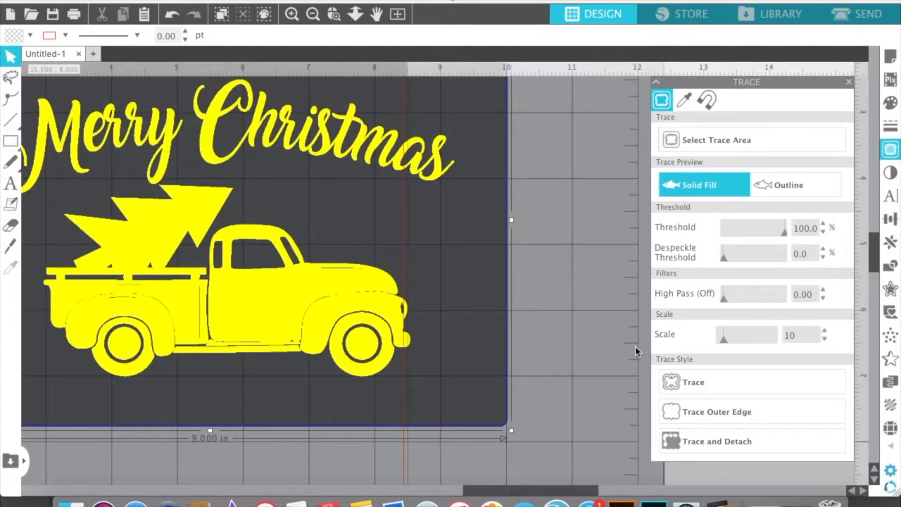
pyautogui.press('super+equal')
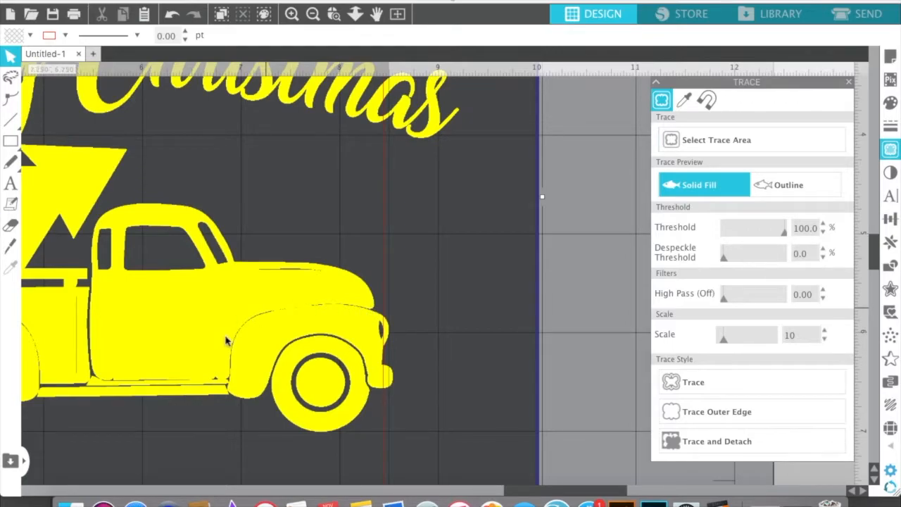
pyautogui.moveTo(106, 419); pyautogui.dragTo(272, 435)
pyautogui.press('space')
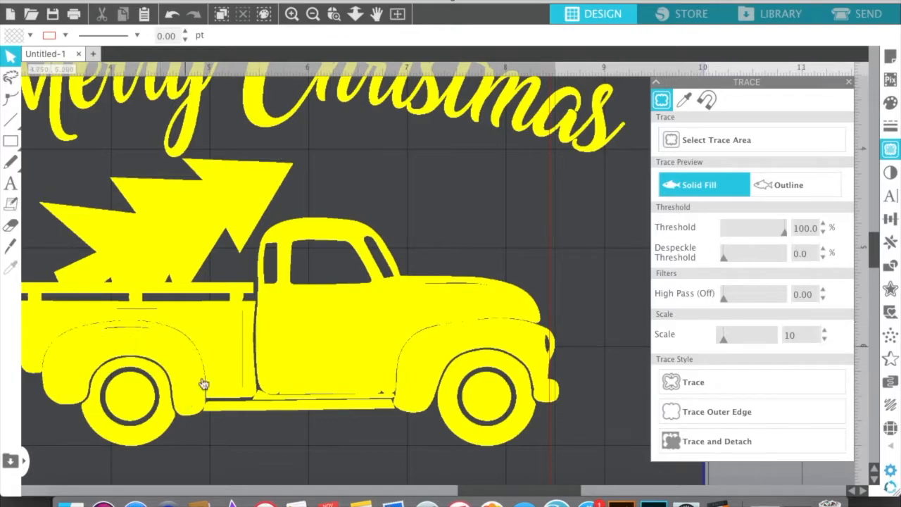
pyautogui.click(726, 343)
pyautogui.moveTo(726, 343); pyautogui.dragTo(728, 343)
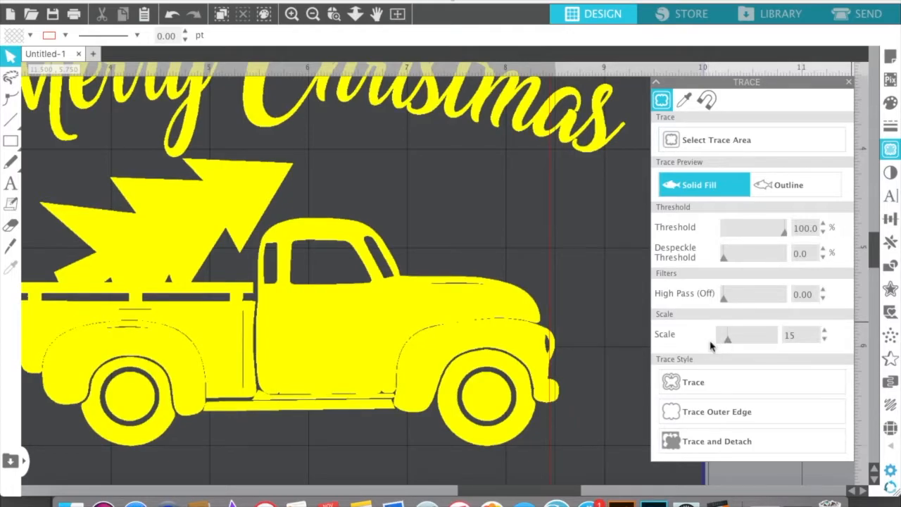
pyautogui.click(826, 331)
pyautogui.click(826, 333)
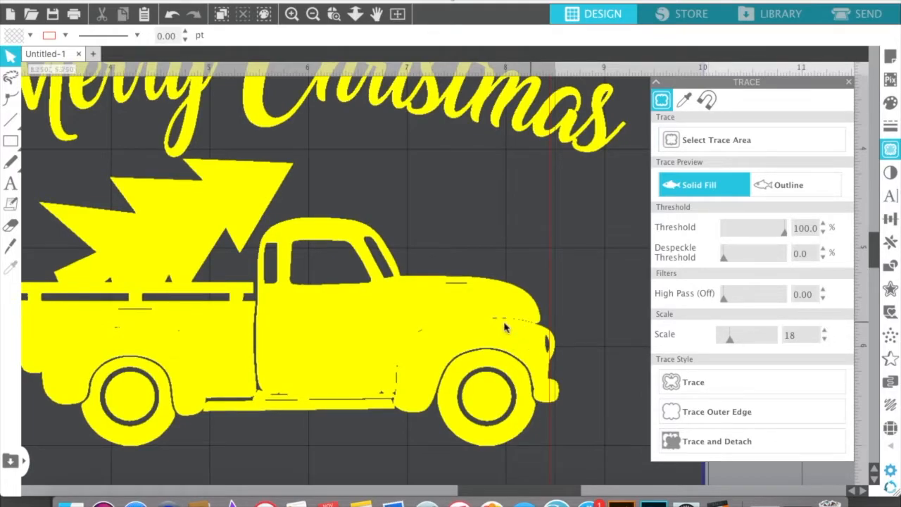
pyautogui.click(824, 330)
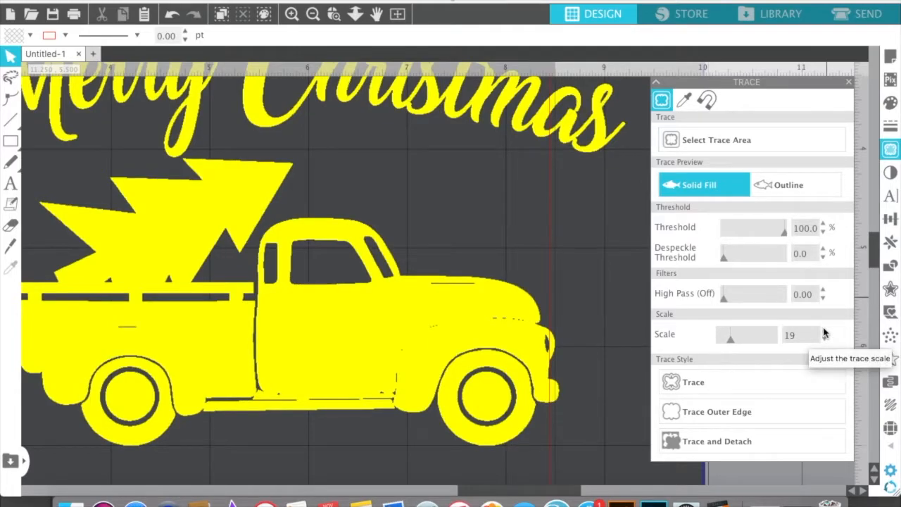
pyautogui.click(824, 329)
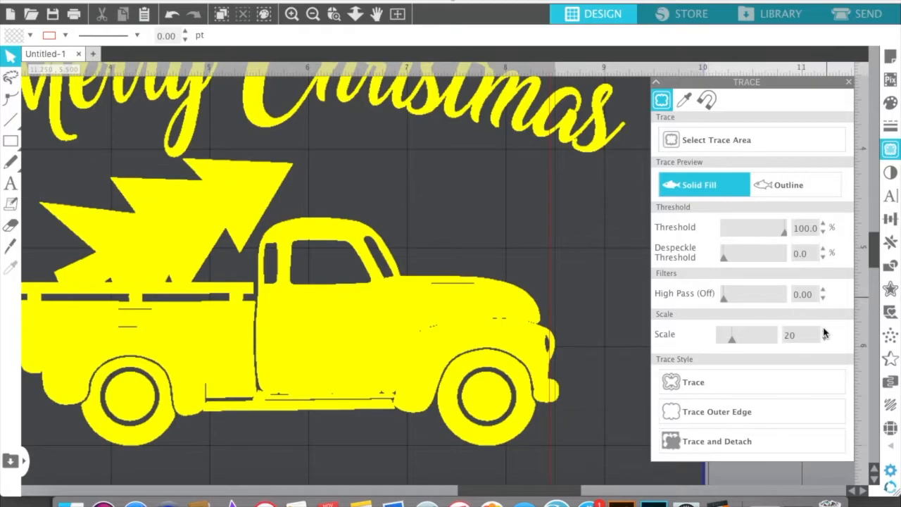
pyautogui.click(823, 329)
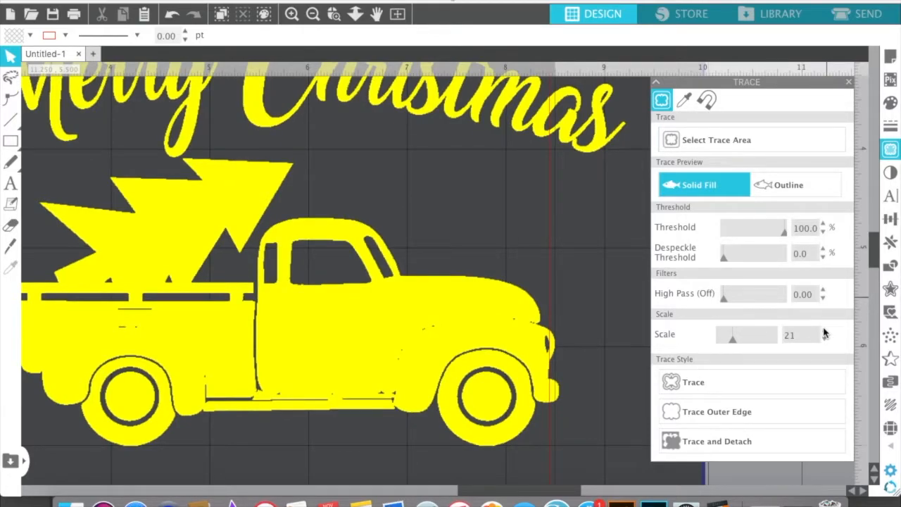
pyautogui.click(826, 336)
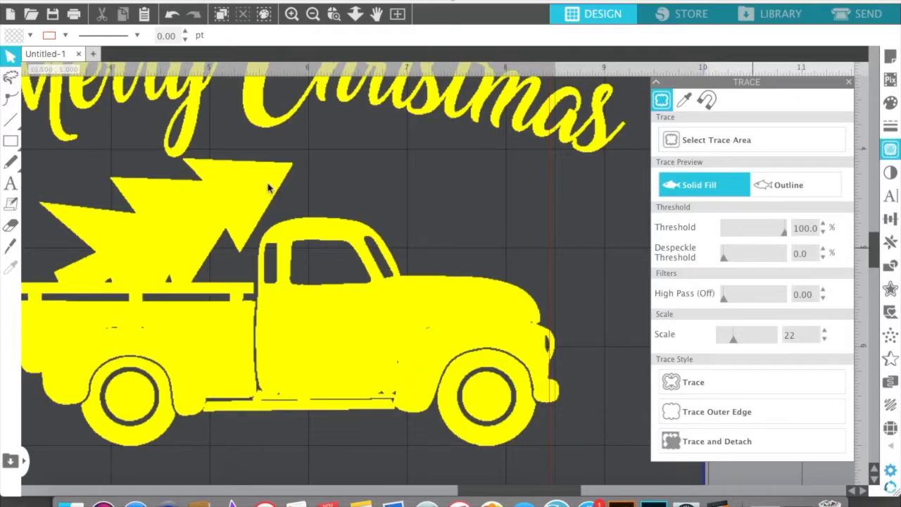
# Trace the lettering, tree and truck with the standard Trace style and finish tracing
pyautogui.press('space')
pyautogui.moveTo(302, 261); pyautogui.dragTo(343, 312)
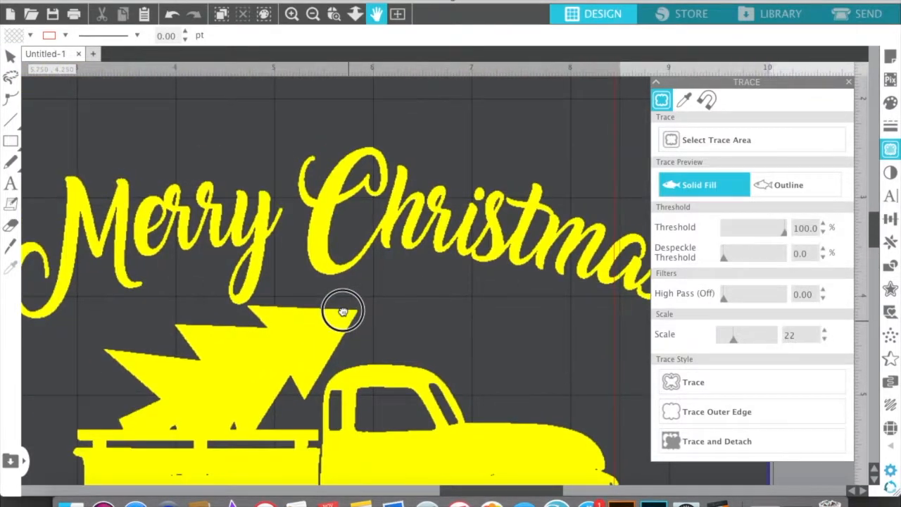
pyautogui.press('Escape')
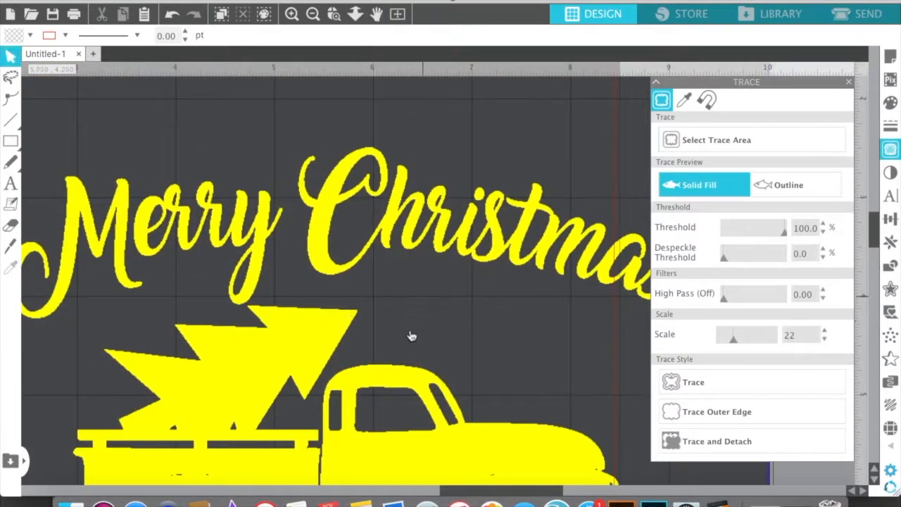
pyautogui.click(729, 384)
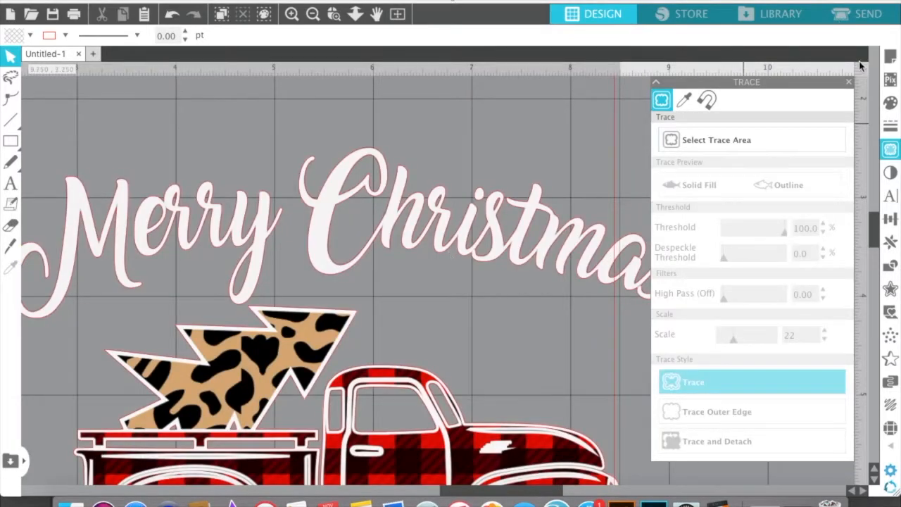
pyautogui.click(850, 83)
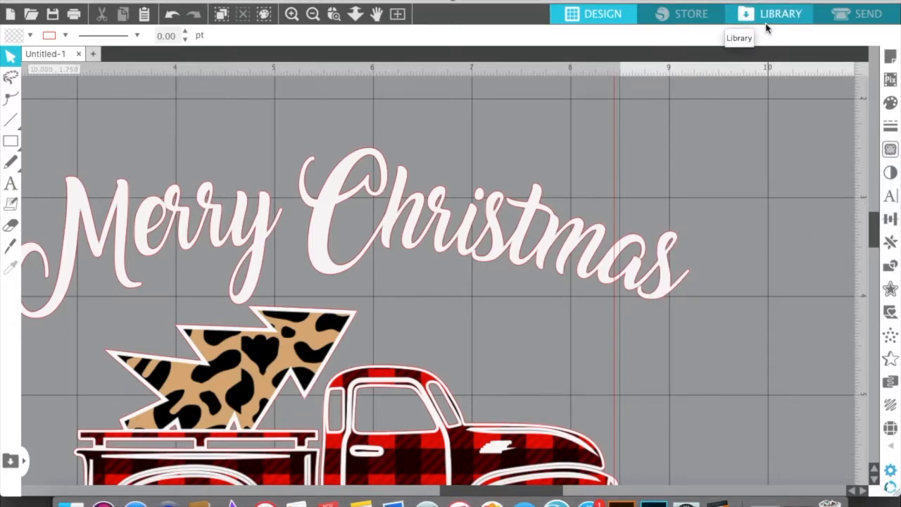
# Move the original picture left off its traced cut lines, to about X -5.46 in, Y 1.75 in
pyautogui.press('super+minus')
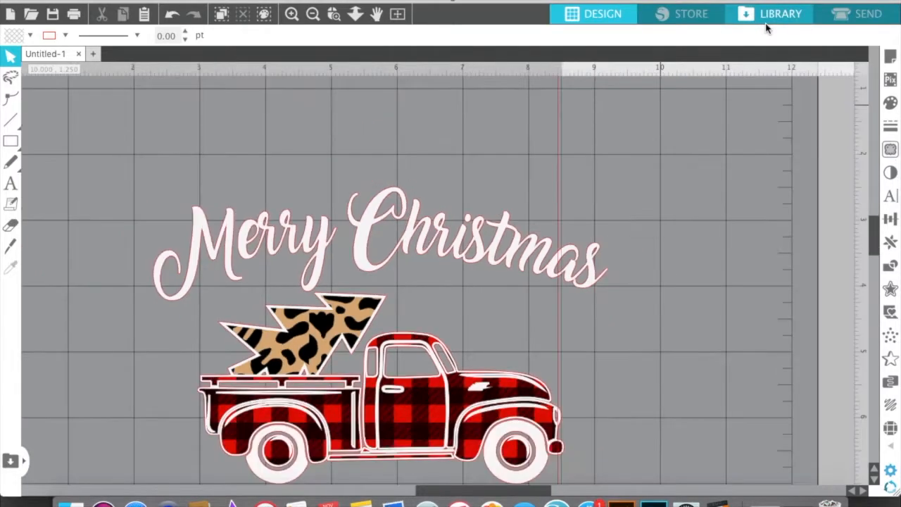
pyautogui.press('super+minus')
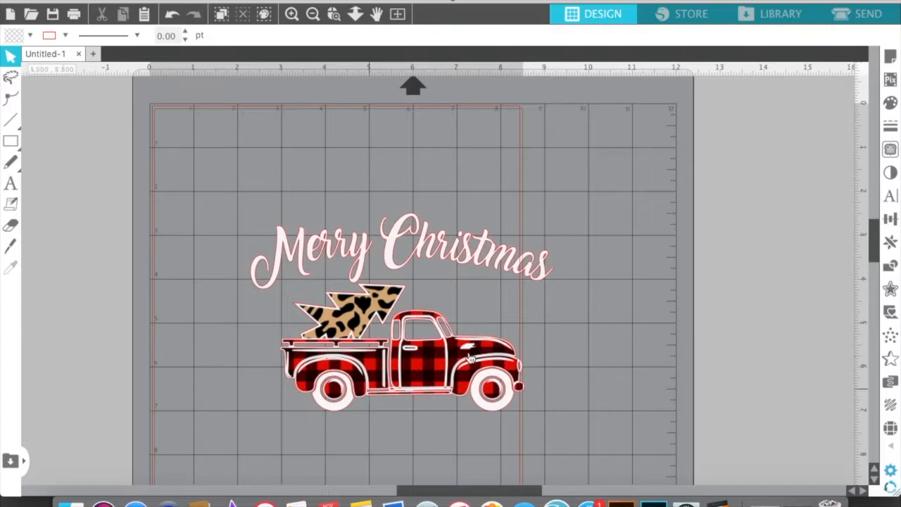
pyautogui.moveTo(440, 369); pyautogui.dragTo(3, 342)
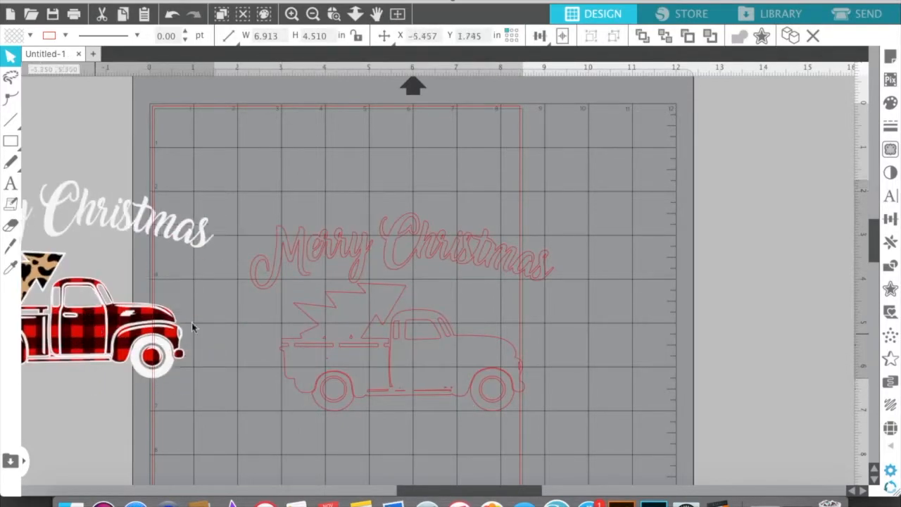
# Select the traced cut lines of the lettering, tree and truck and move them to about X 2.79 in, Y 1.74 in
pyautogui.click(433, 349)
pyautogui.click(395, 336)
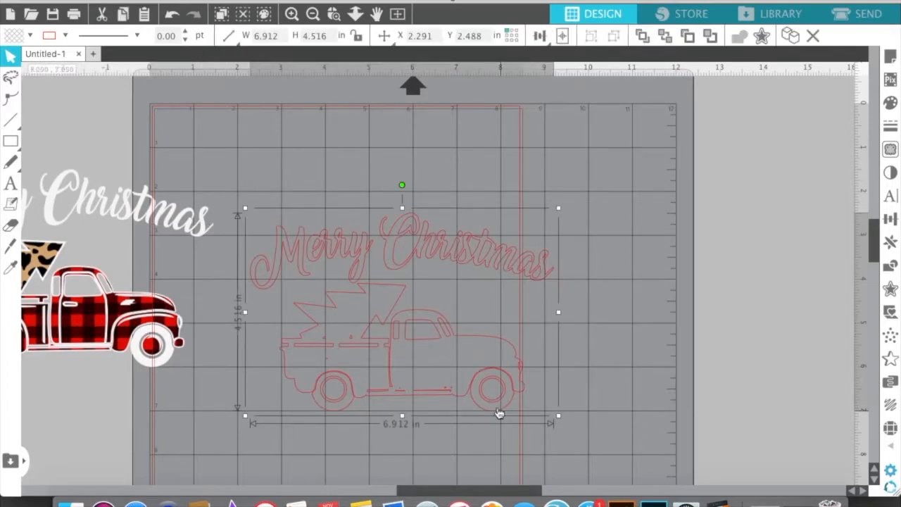
pyautogui.scroll(2, 498, 413)
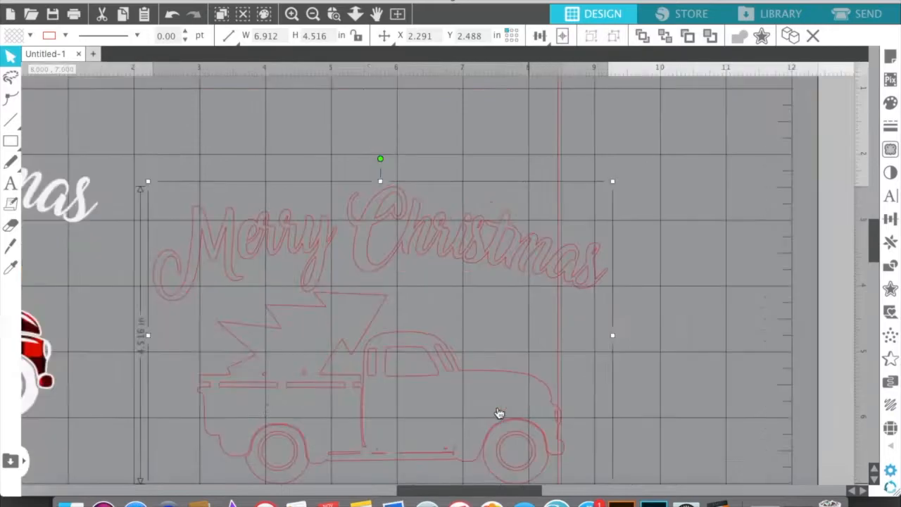
pyautogui.scroll(2, 498, 413)
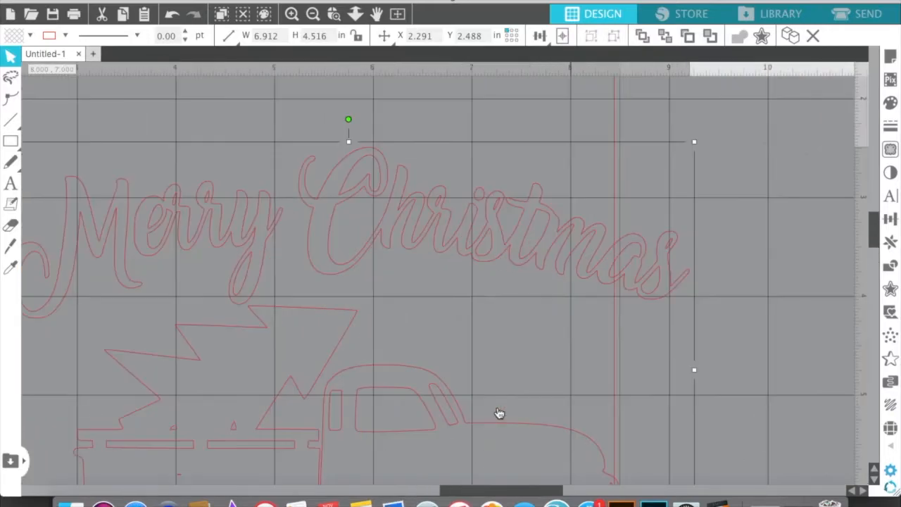
pyautogui.moveTo(377, 461); pyautogui.dragTo(411, 360)
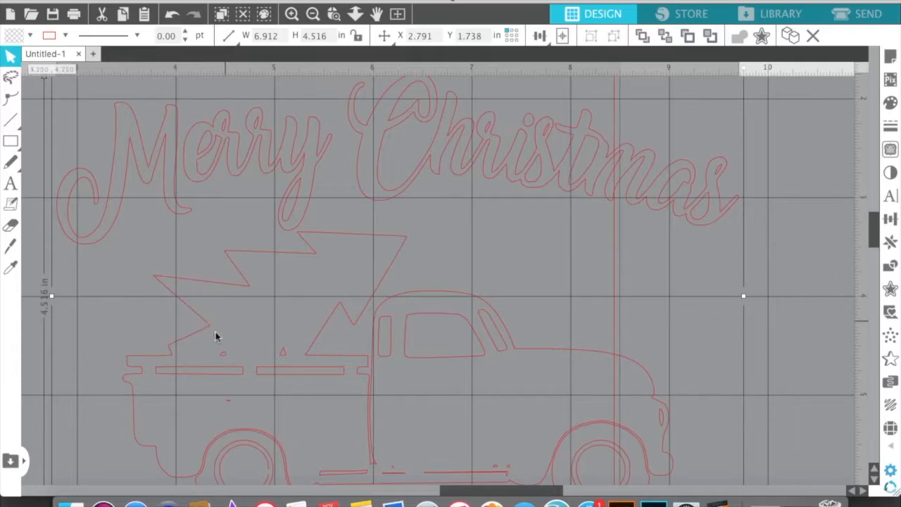
# Edit the points of the traced lines and delete the three stray specks above and below the truck bed's rail
pyautogui.doubleClick(225, 359)
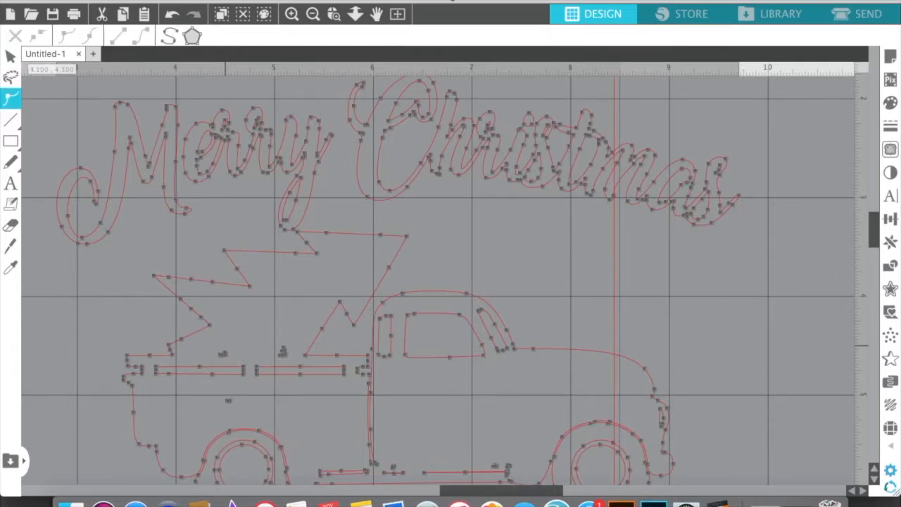
pyautogui.click(222, 354)
pyautogui.press('Delete')
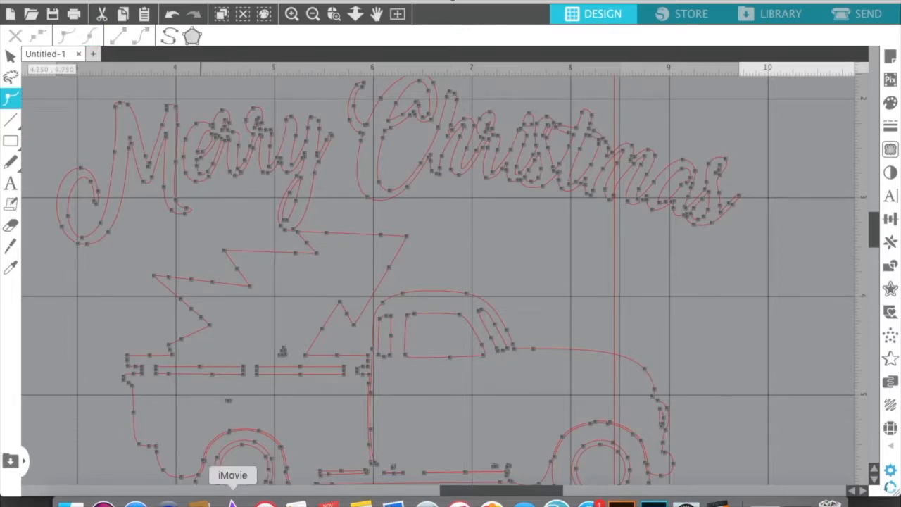
pyautogui.click(285, 352)
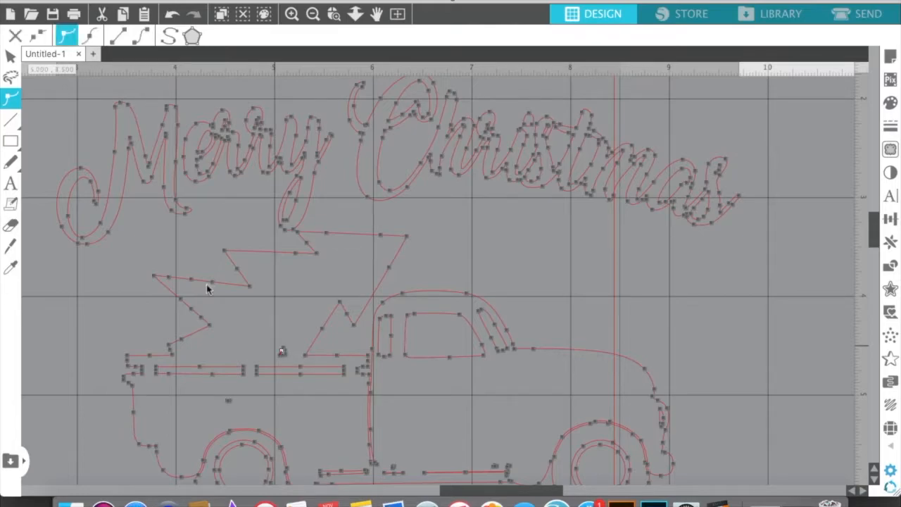
pyautogui.press('Delete')
pyautogui.press('Delete')
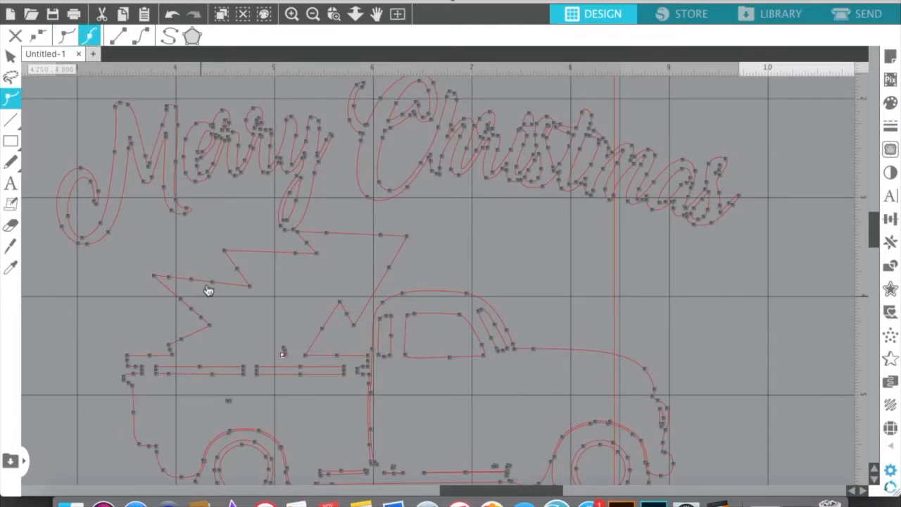
pyautogui.press('Delete')
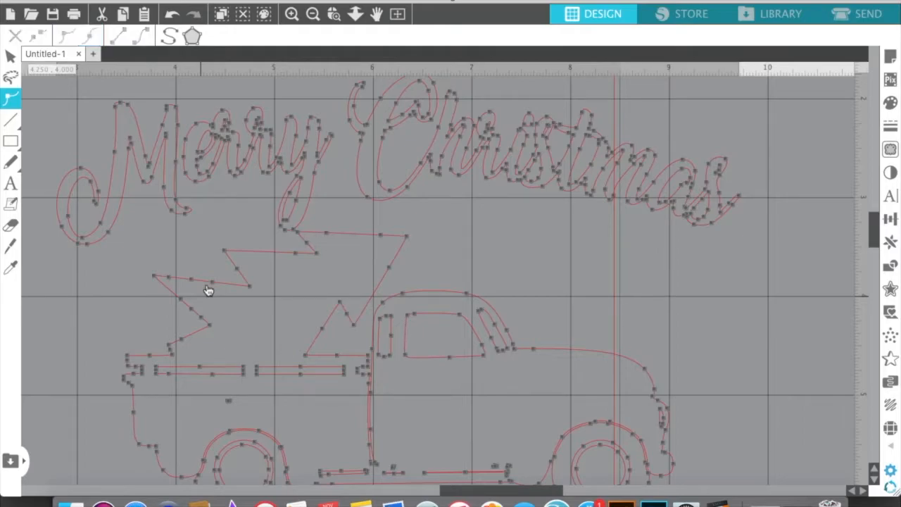
pyautogui.click(228, 401)
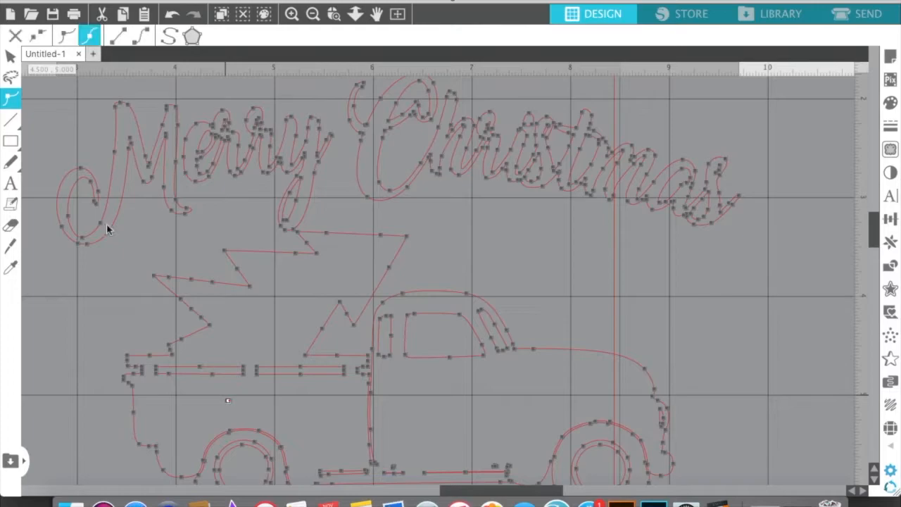
pyautogui.press('Delete')
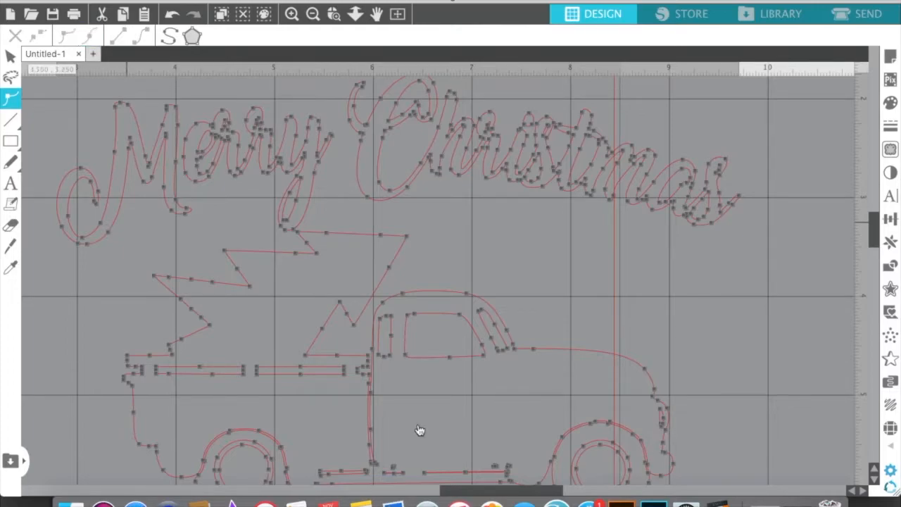
# Delete the tiny stray speck just beside the lower end of the door line, above the running board
pyautogui.press('space')
pyautogui.moveTo(419, 448); pyautogui.dragTo(416, 364)
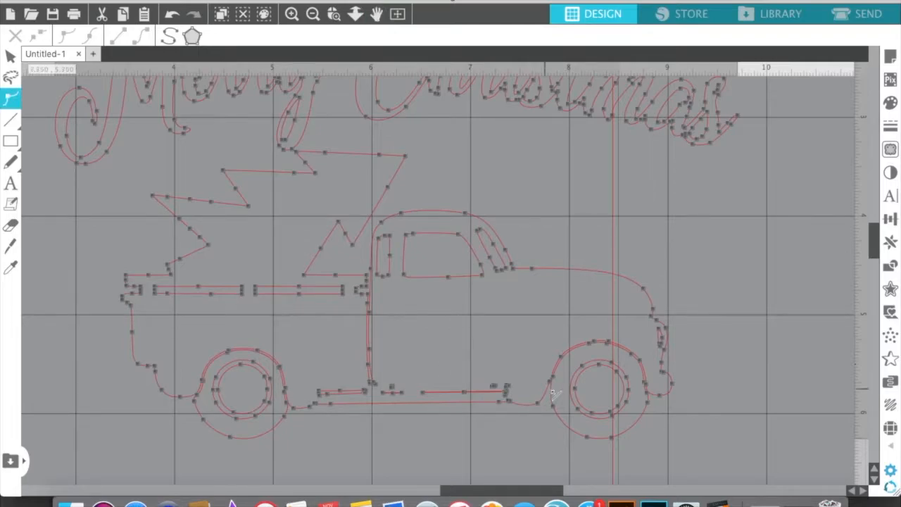
pyautogui.scroll(5, 552, 394)
pyautogui.scroll(2, 554, 395)
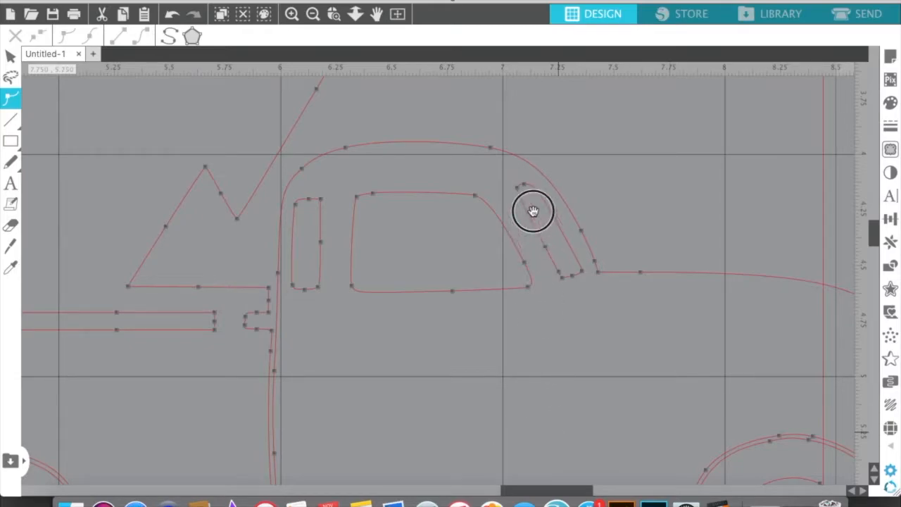
pyautogui.scroll(-10, 531, 193)
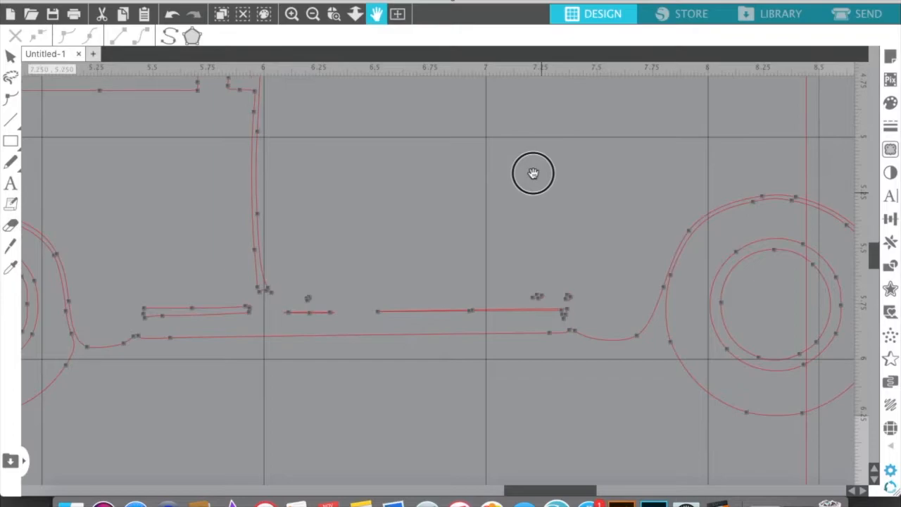
pyautogui.click(310, 300)
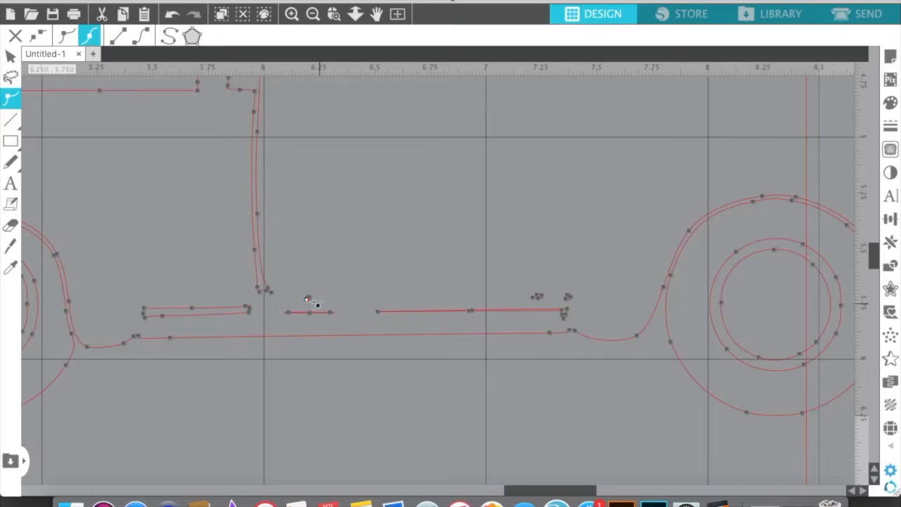
pyautogui.press('Delete')
# Delete the two tiny stray specks above the front end of the running board, near the front wheel
pyautogui.click(544, 301)
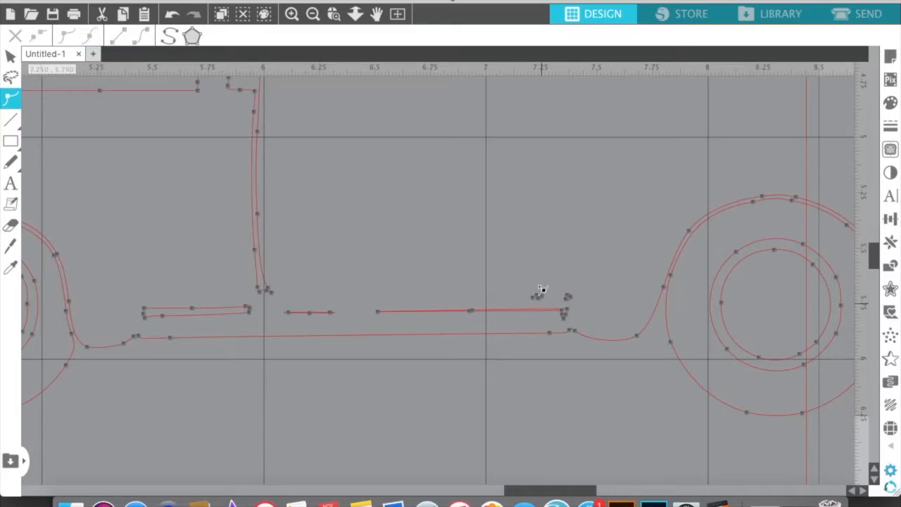
pyautogui.click(535, 298)
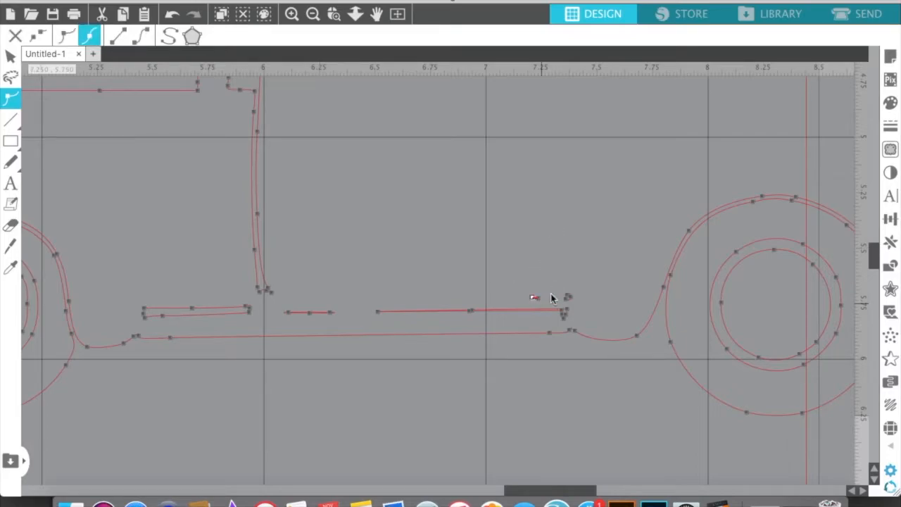
pyautogui.press('Delete')
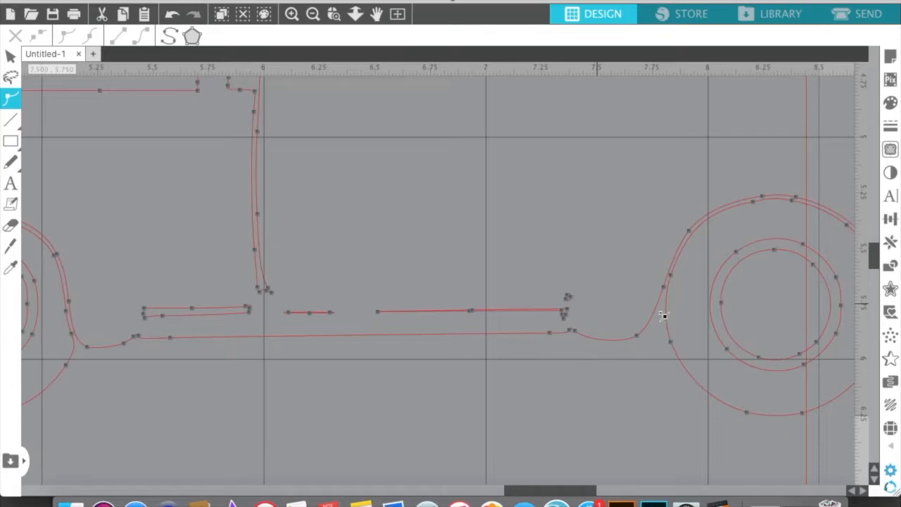
pyautogui.click(569, 296)
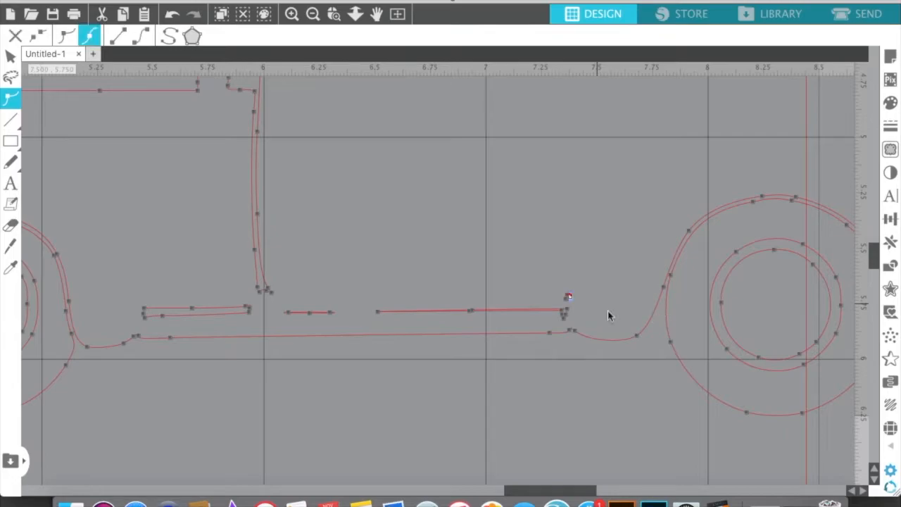
pyautogui.press('Delete')
pyautogui.press('Delete')
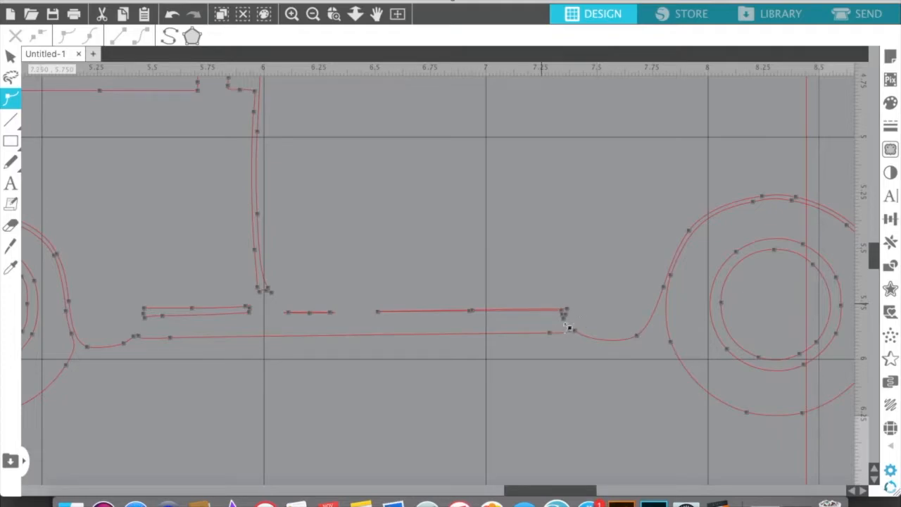
# Delete the long and the short thin sliver lines along the running board between the door line and the front wheel
pyautogui.click(563, 312)
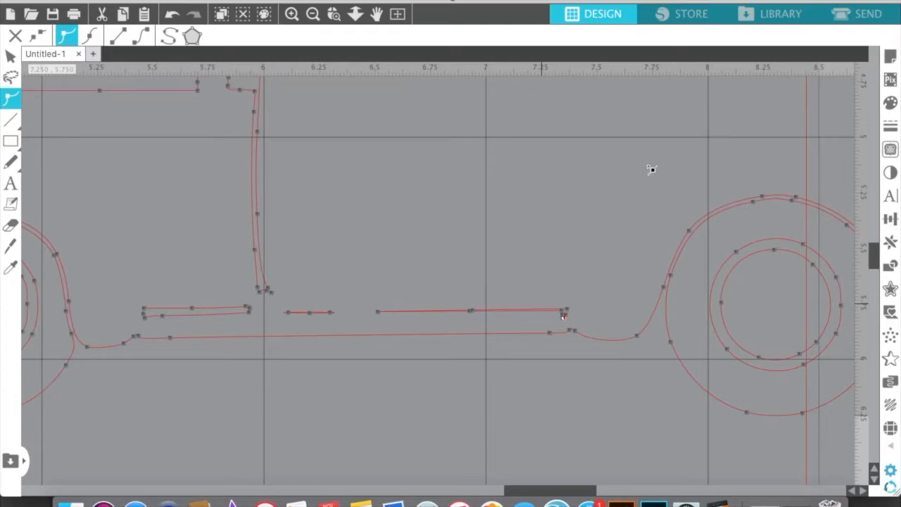
pyautogui.press('Delete')
pyautogui.press('Delete')
pyautogui.press('Delete')
pyautogui.press('Delete')
pyautogui.press('Delete')
pyautogui.press('Delete')
pyautogui.press('Delete')
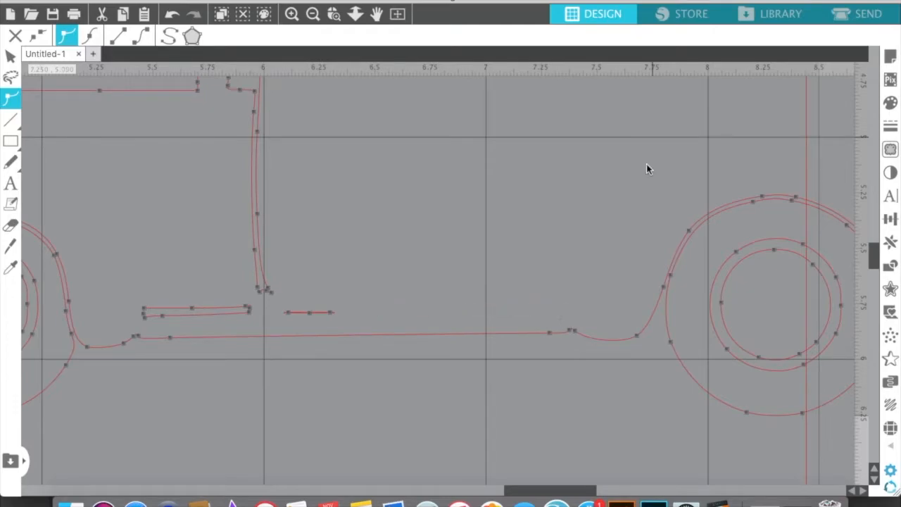
pyautogui.click(327, 314)
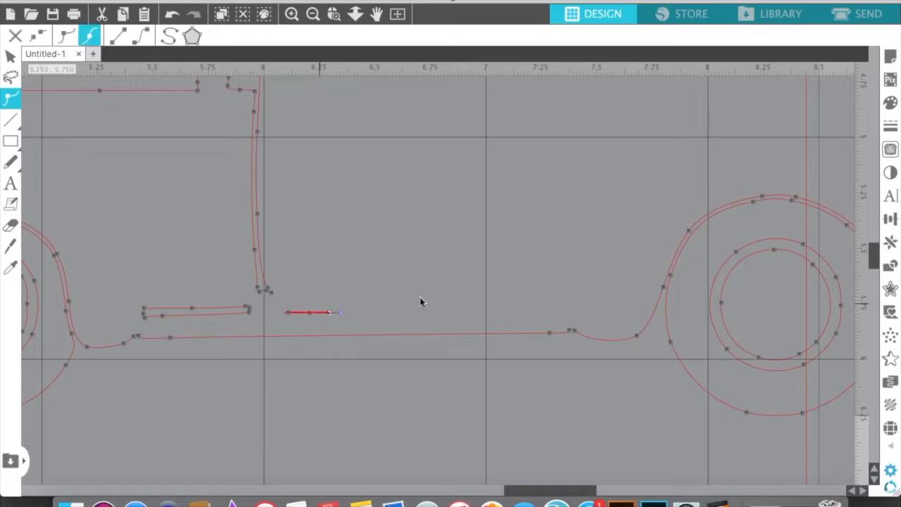
pyautogui.press('Delete')
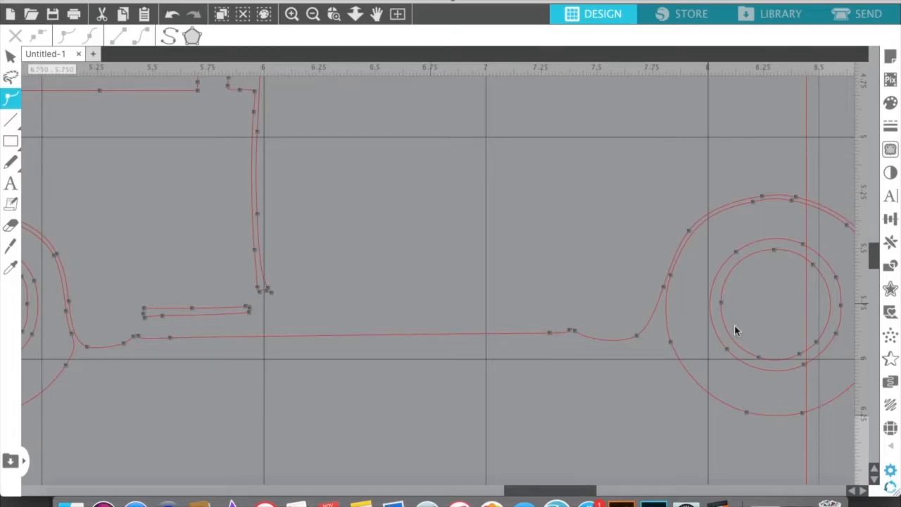
# Finish point editing and move the original picture back over its cut lines, to about X 2.54 in, Y 1.75 in
pyautogui.scroll(-3, 734, 325)
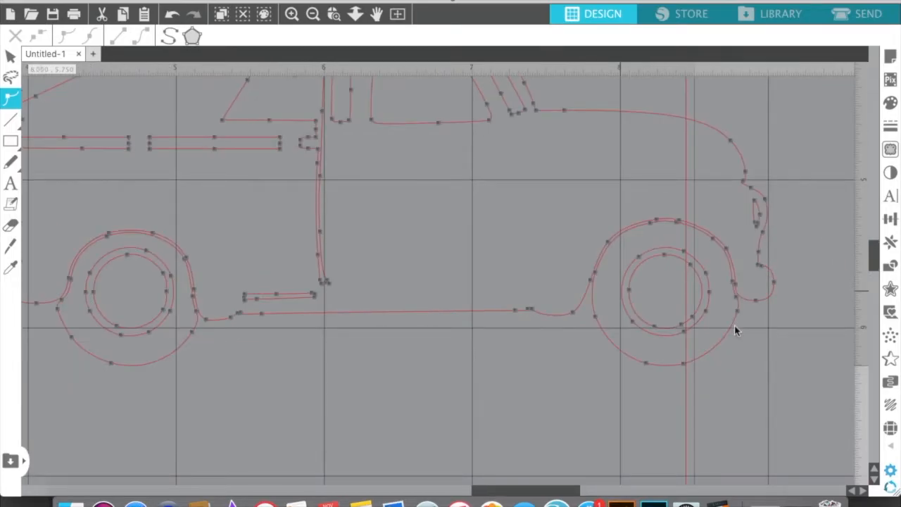
pyautogui.press('space')
pyautogui.moveTo(183, 173)
pyautogui.mouseDown()
pyautogui.moveTo(343, 214)
pyautogui.moveTo(376, 265)
pyautogui.moveTo(424, 308)
pyautogui.moveTo(312, 392)
pyautogui.moveTo(297, 415)
pyautogui.mouseUp()
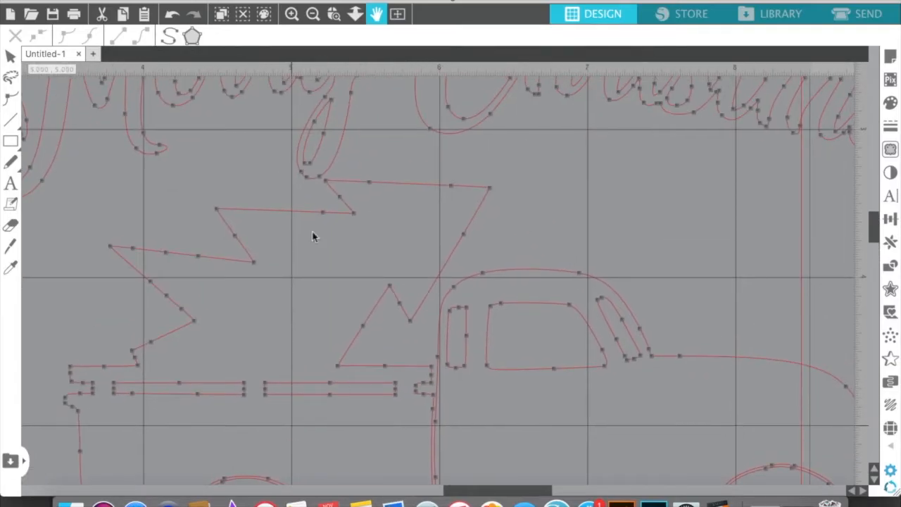
pyautogui.press('space')
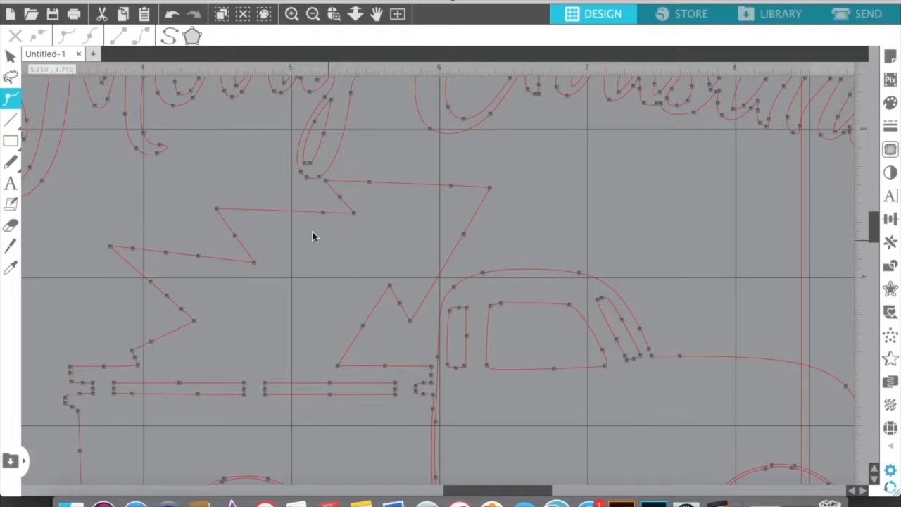
pyautogui.scroll(-2, 315, 237)
pyautogui.scroll(-3, 313, 236)
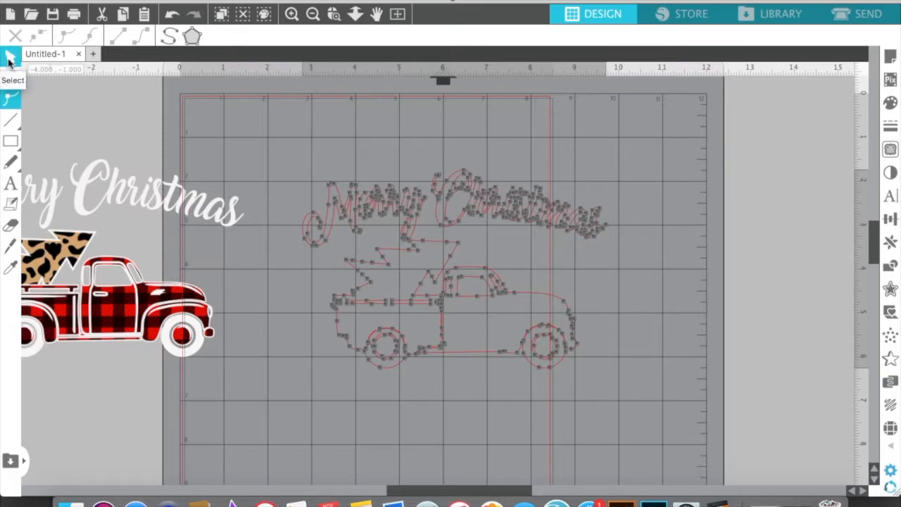
pyautogui.click(10, 59)
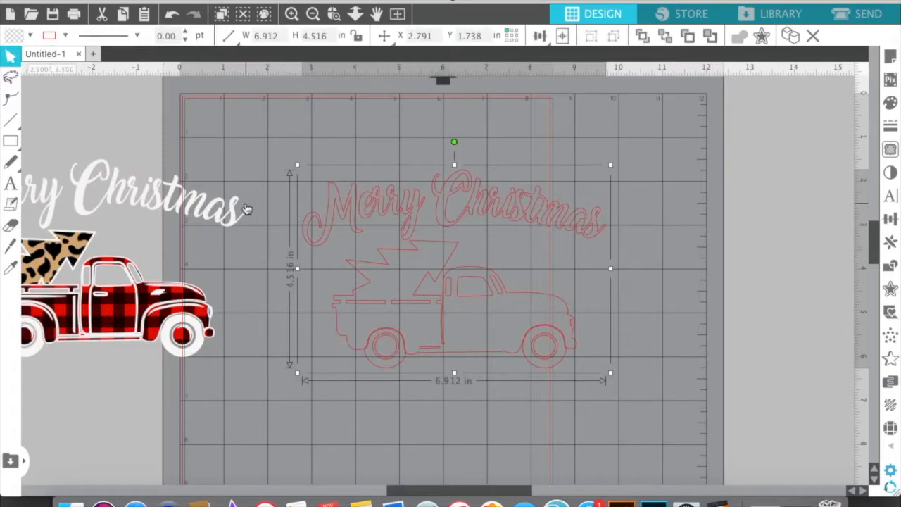
pyautogui.click(245, 169)
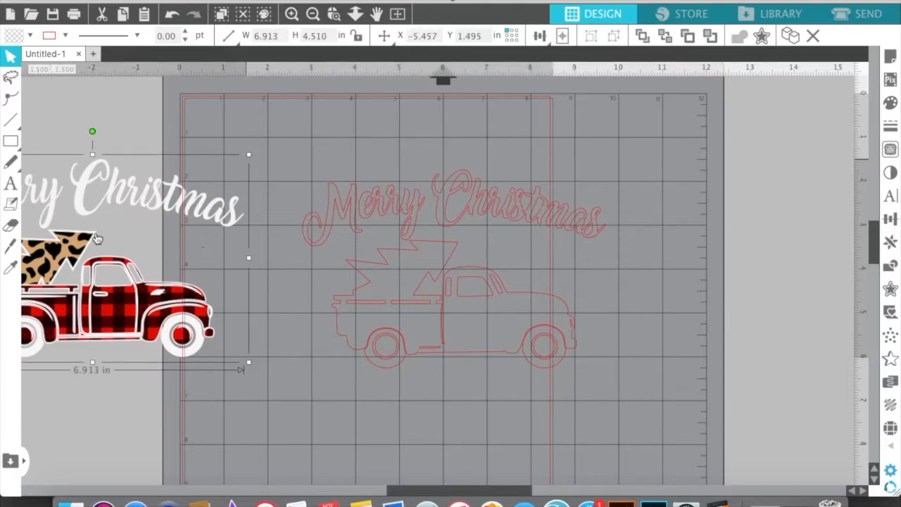
pyautogui.moveTo(99, 301); pyautogui.dragTo(450, 309)
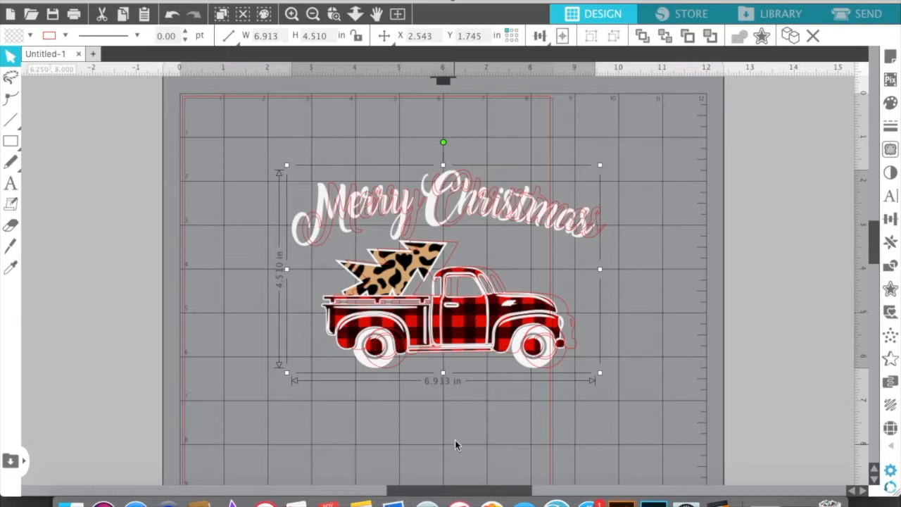
# Select the original picture together with its traced cut lines and centre-align the two shapes
pyautogui.moveTo(455, 449); pyautogui.dragTo(438, 131)
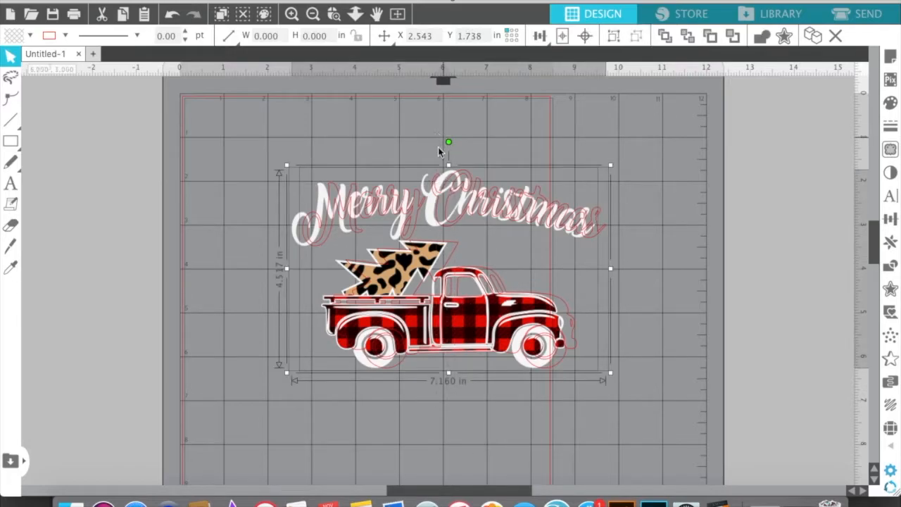
pyautogui.click(586, 36)
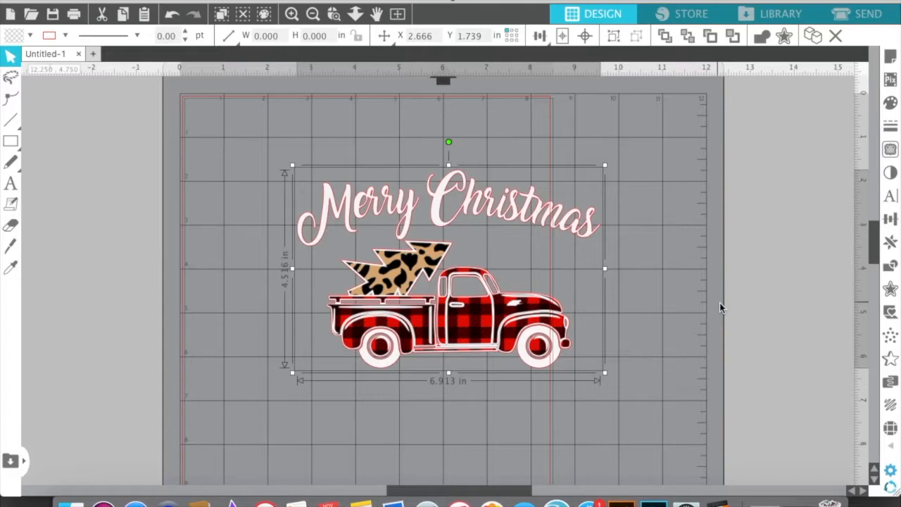
pyautogui.rightClick(431, 309)
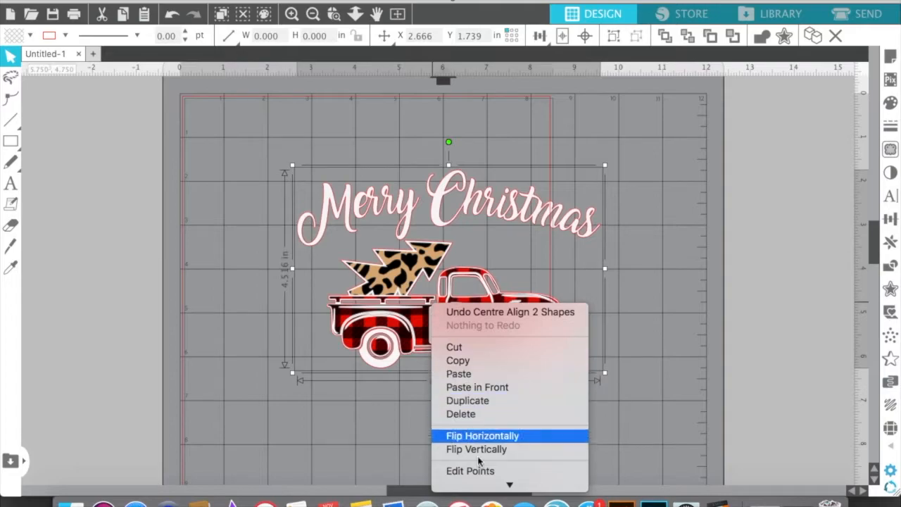
pyautogui.moveTo(488, 485)
pyautogui.click(491, 387)
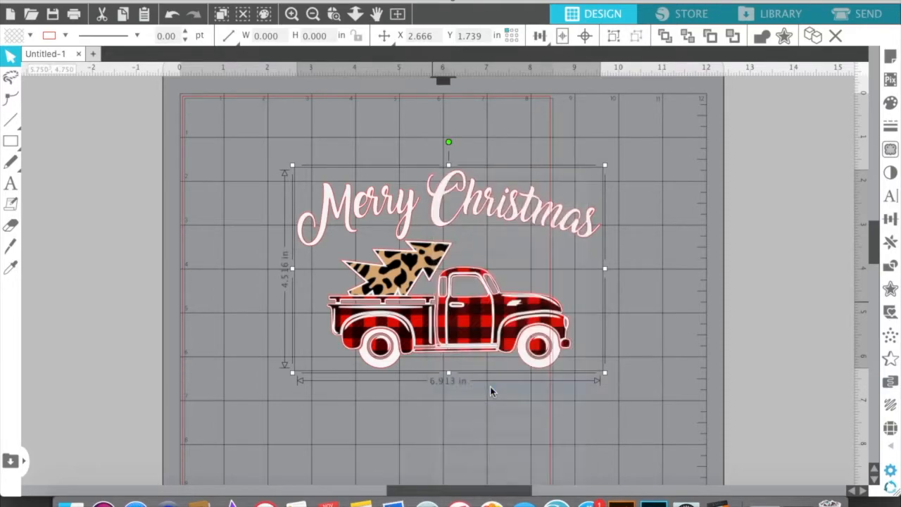
# Move the design to about X 0.42 in, Y 2.49 in on the 8.5 x 11 in page and turn on registration marks
pyautogui.moveTo(533, 323); pyautogui.dragTo(436, 347)
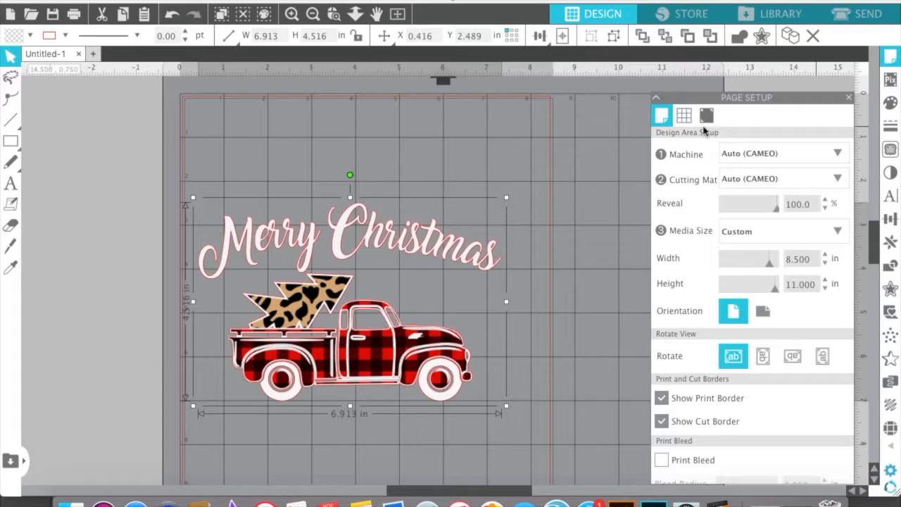
pyautogui.scroll(-1, 817, 271)
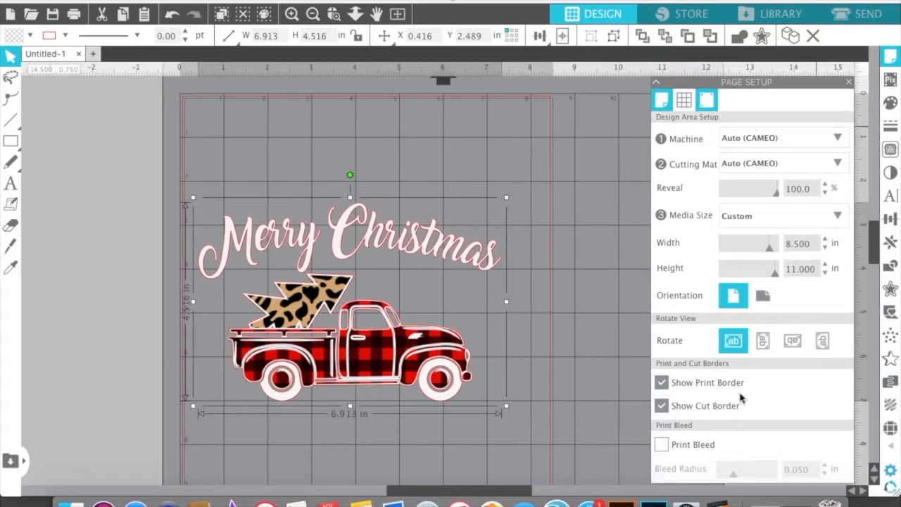
pyautogui.click(704, 107)
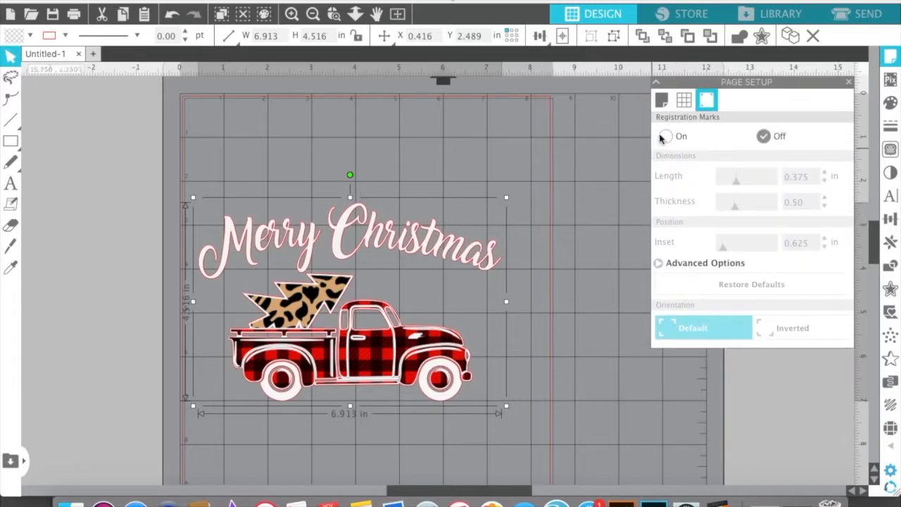
pyautogui.click(666, 138)
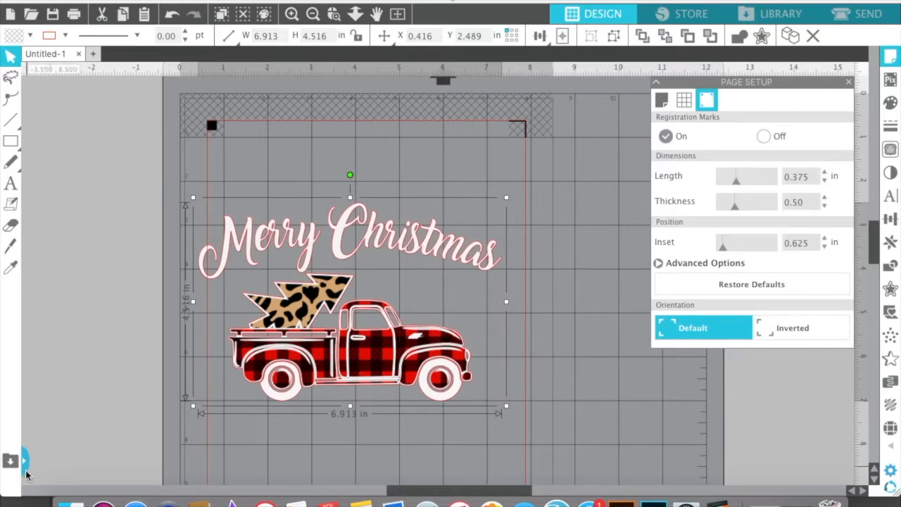
# Move the design to about X 0.67 in, Y 2.49 in to fit it between the side cut borders
pyautogui.press('super+minus')
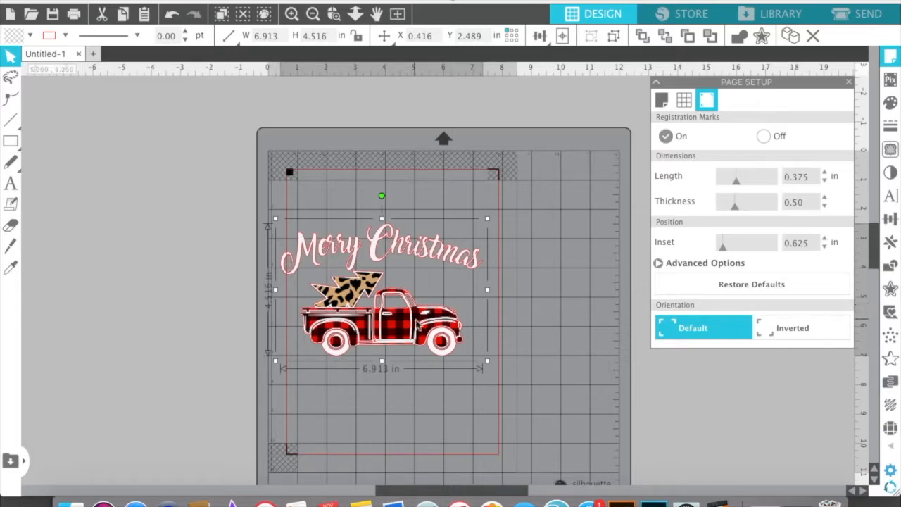
pyautogui.click(414, 321)
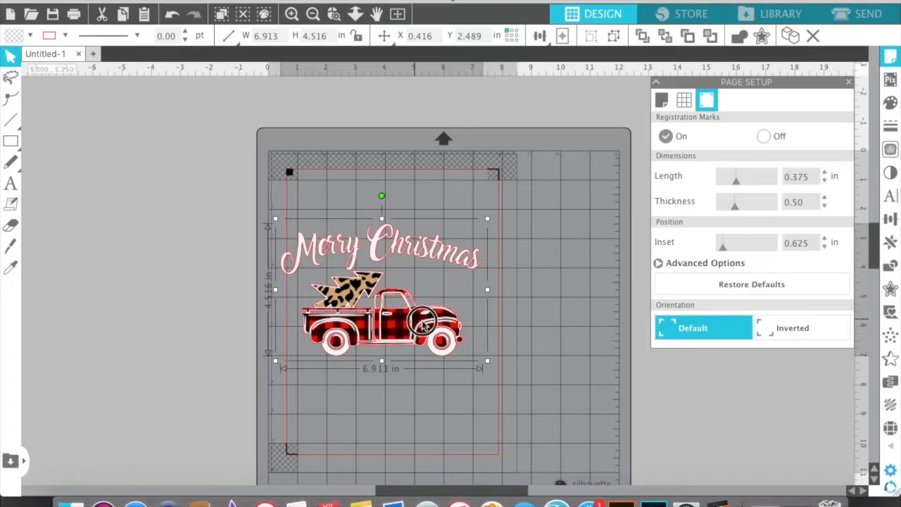
pyautogui.moveTo(413, 321); pyautogui.dragTo(422, 322)
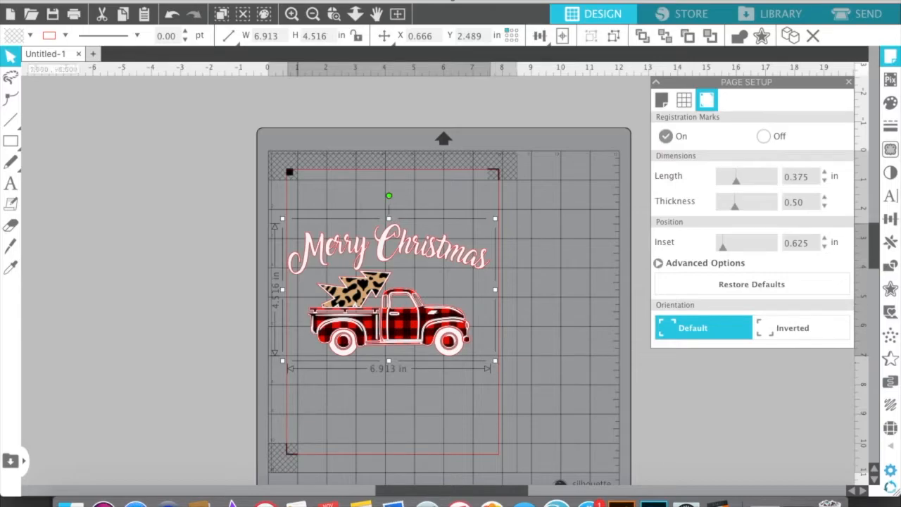
# Rotate the whole design by 90° clockwise
pyautogui.click(285, 1)
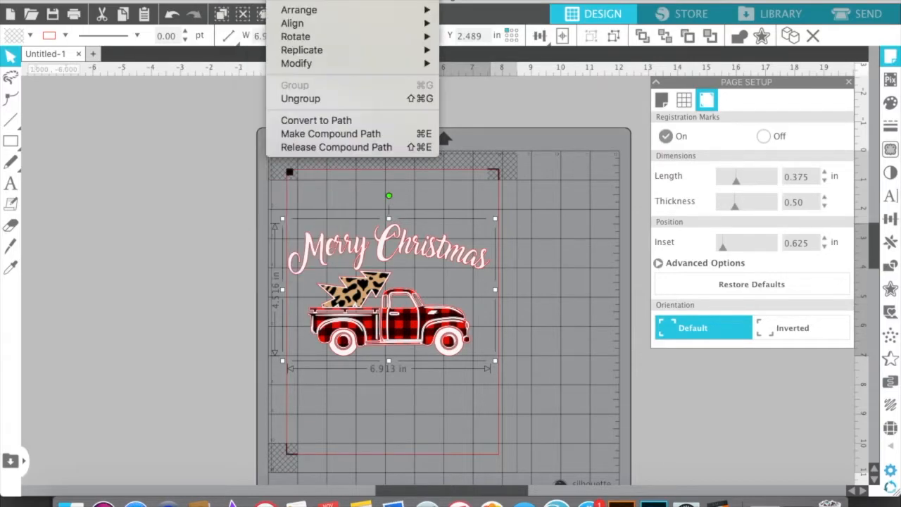
pyautogui.click(302, 38)
pyautogui.click(285, 1)
pyautogui.moveTo(299, 41)
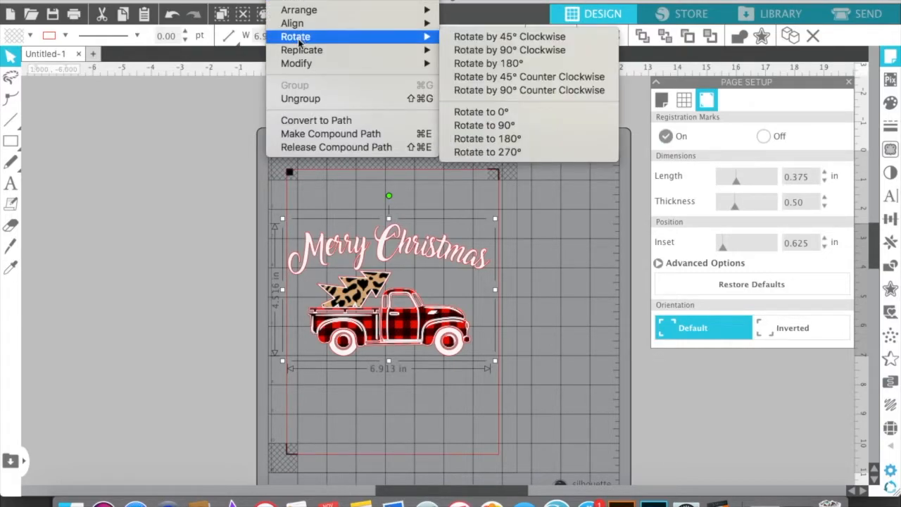
pyautogui.click(483, 50)
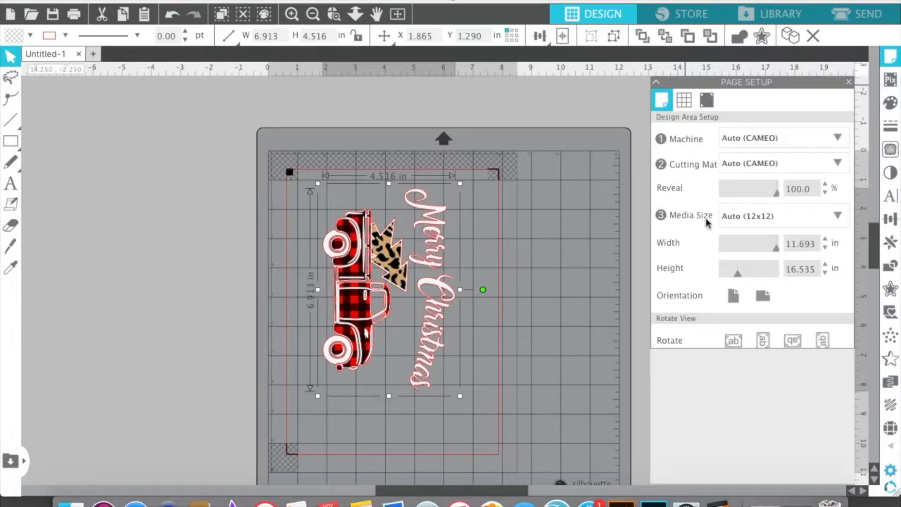
# Check the page size and registration mark settings, and scale the rotated design proportionally to about 8.37 x 5.47 in
pyautogui.click(733, 298)
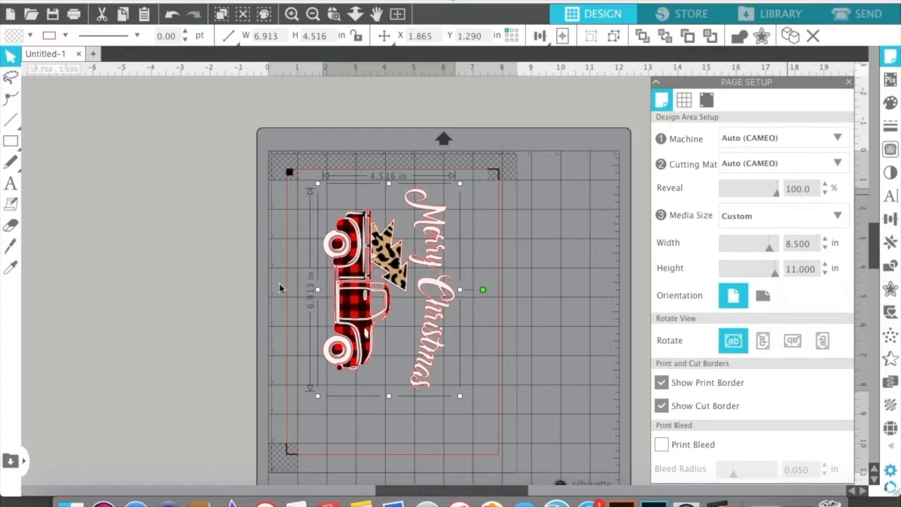
pyautogui.click(705, 101)
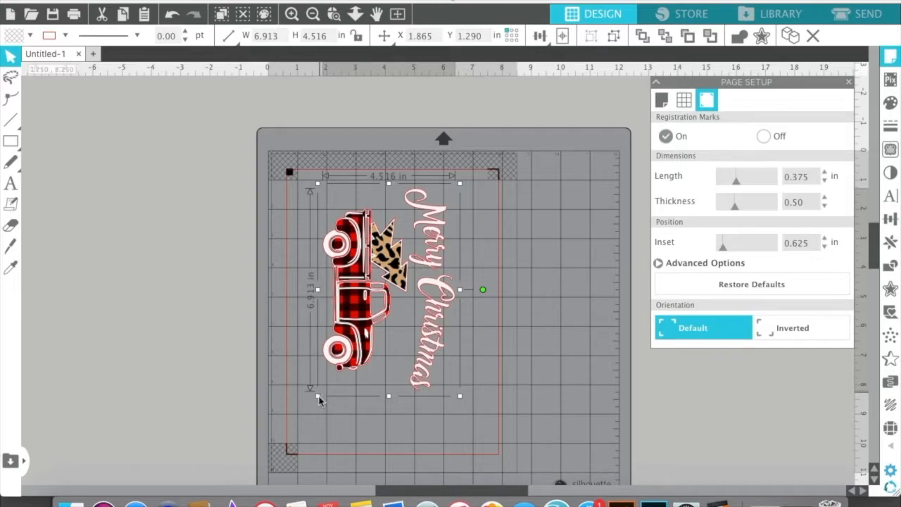
pyautogui.moveTo(317, 396); pyautogui.dragTo(292, 438)
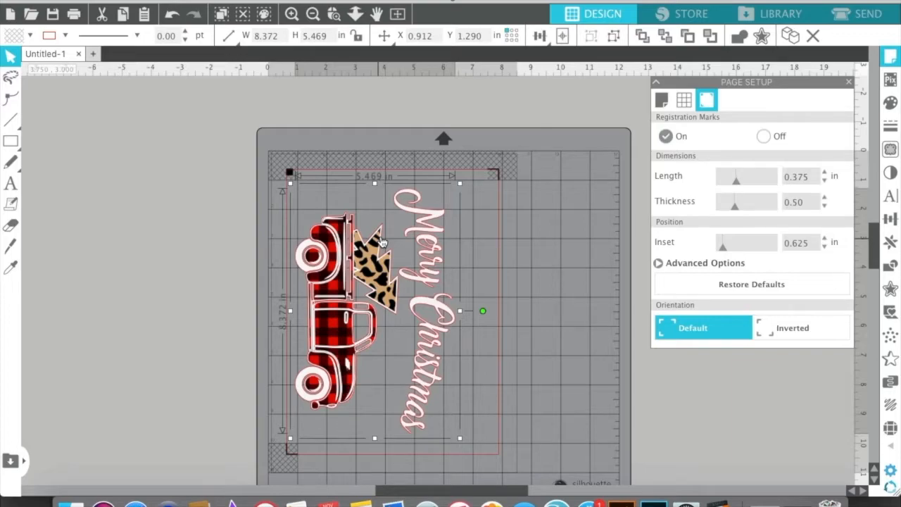
# Close the page setup and move the enlarged design to about X 1.16 in, Y 1.29 in, clear of the side cut border
pyautogui.scroll(2, 381, 243)
pyautogui.scroll(2, 381, 243)
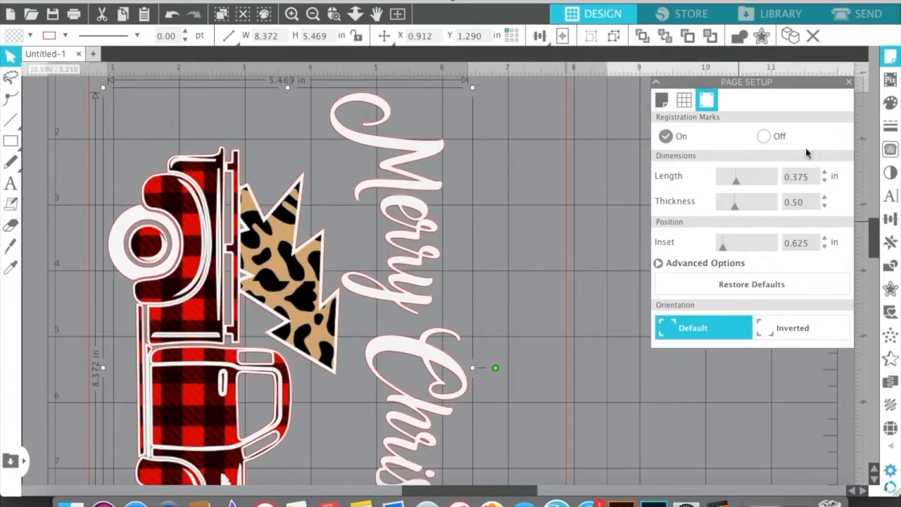
pyautogui.moveTo(515, 491); pyautogui.dragTo(472, 489)
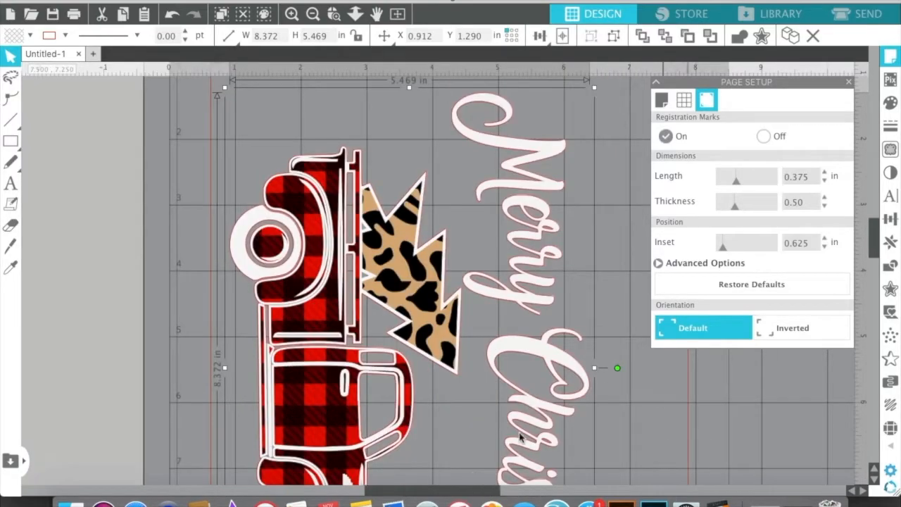
pyautogui.click(849, 83)
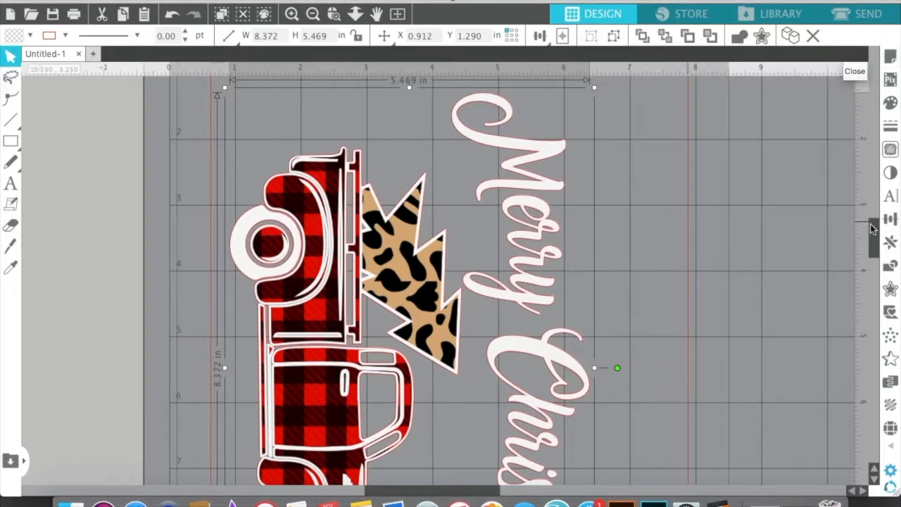
pyautogui.scroll(4, 871, 215)
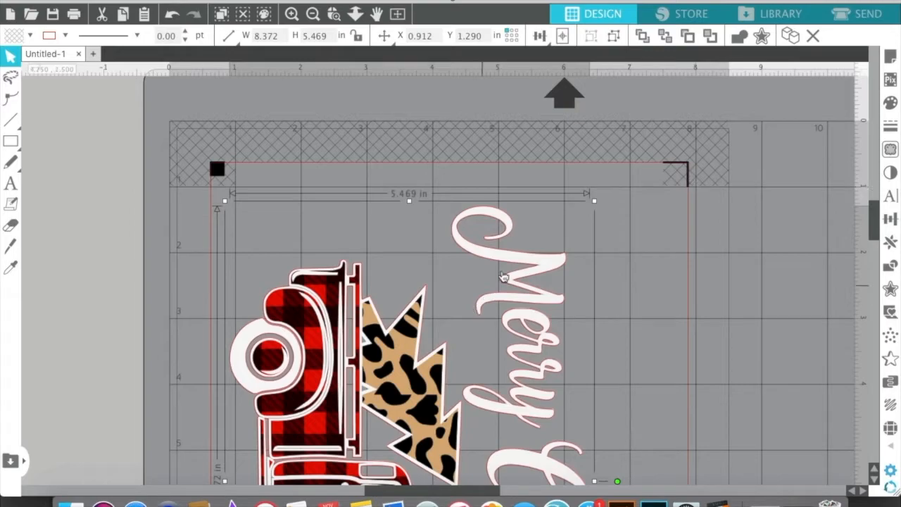
pyautogui.moveTo(508, 266)
pyautogui.mouseDown()
pyautogui.moveTo(539, 257)
pyautogui.moveTo(499, 260)
pyautogui.mouseUp()
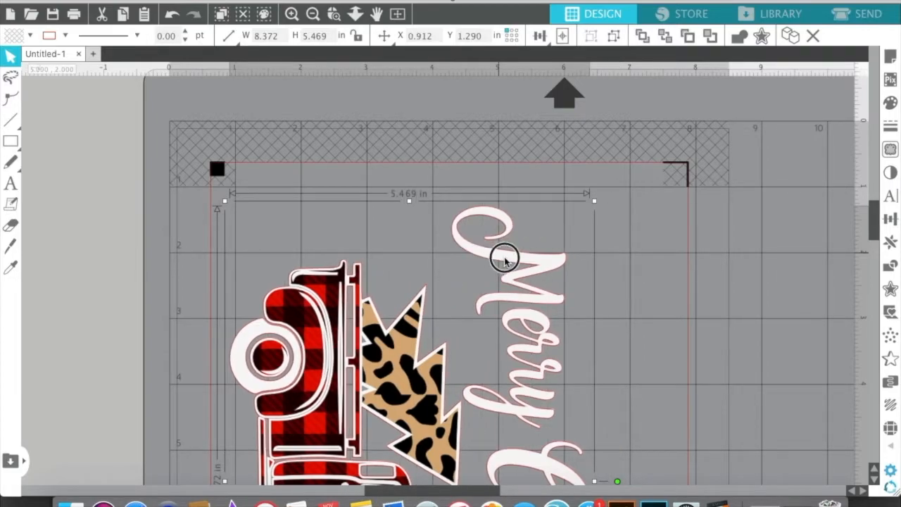
pyautogui.moveTo(512, 260); pyautogui.dragTo(513, 260)
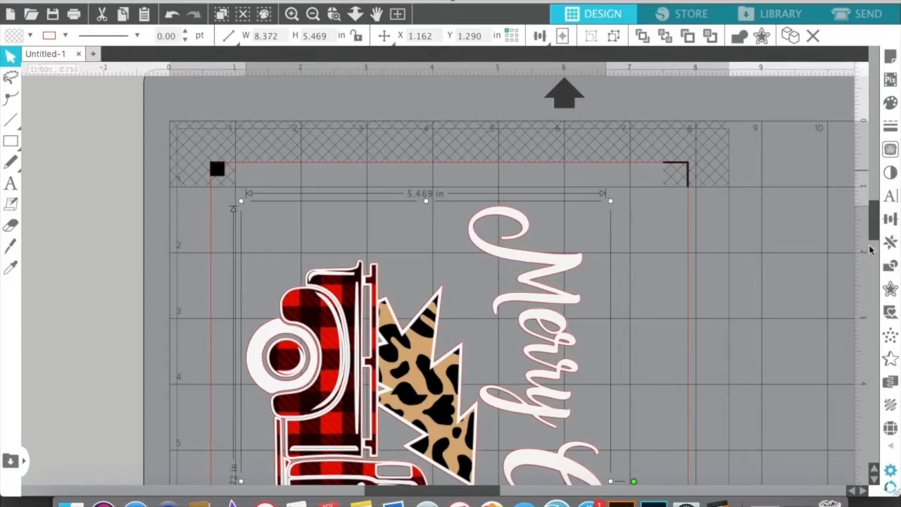
# Scale the design up proportionally to about 8.58 x 5.61 in, keeping it inside the lower cut border
pyautogui.moveTo(874, 240); pyautogui.dragTo(871, 286)
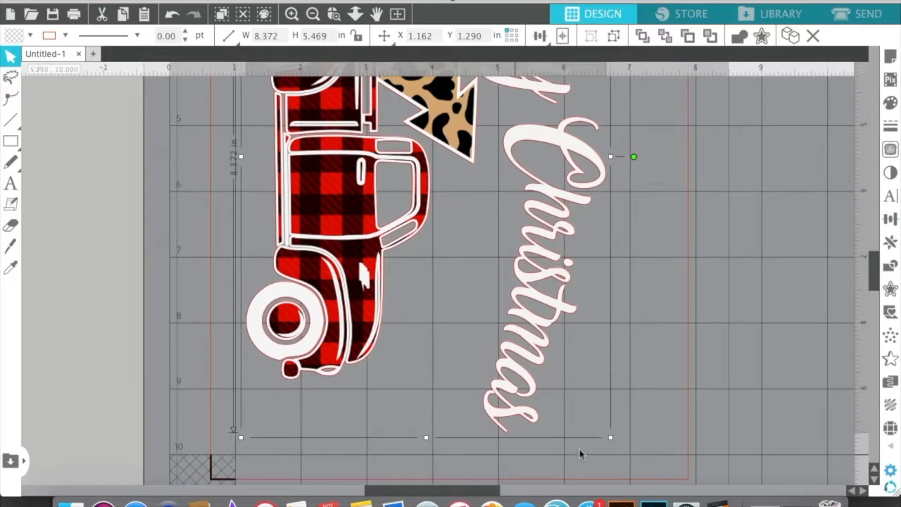
pyautogui.click(615, 442)
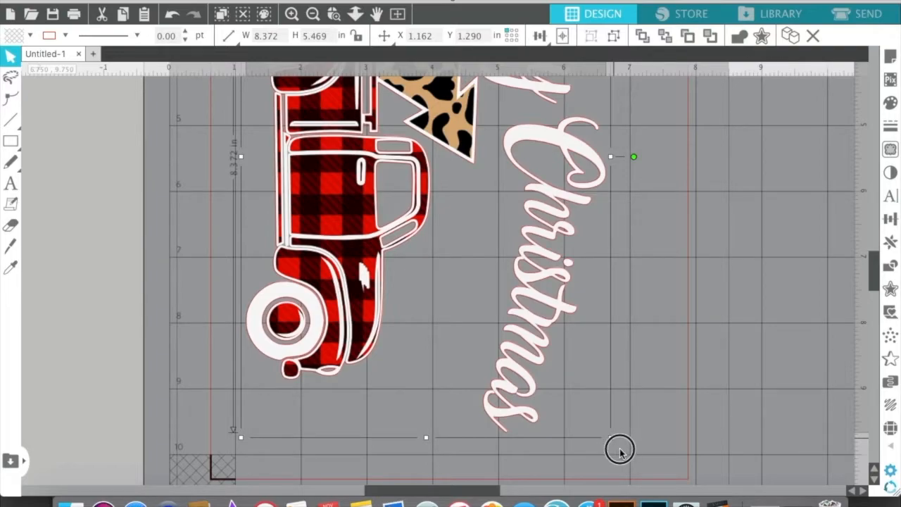
pyautogui.moveTo(620, 452); pyautogui.dragTo(621, 453)
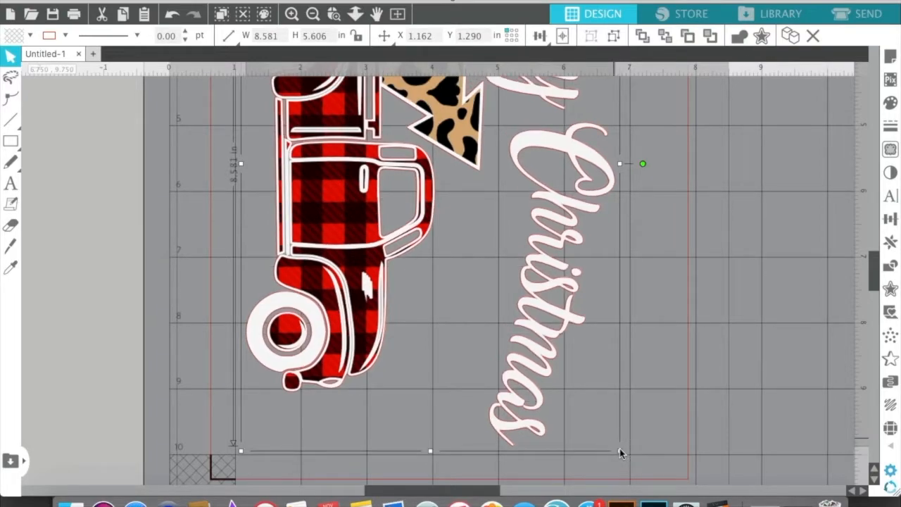
# Examine the enlarged design from end to end to check its fit within the cut border and registration marks
pyautogui.moveTo(869, 262); pyautogui.dragTo(873, 221)
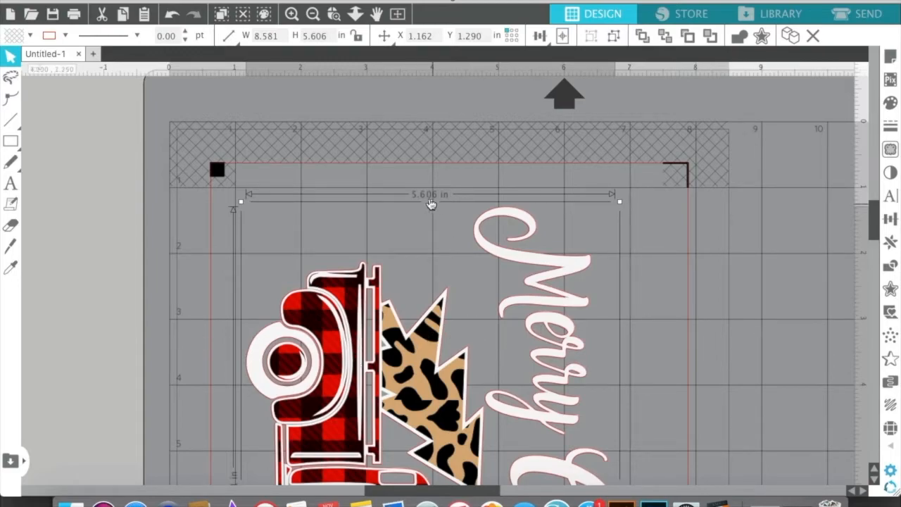
pyautogui.click(869, 224)
pyautogui.moveTo(873, 219); pyautogui.dragTo(880, 269)
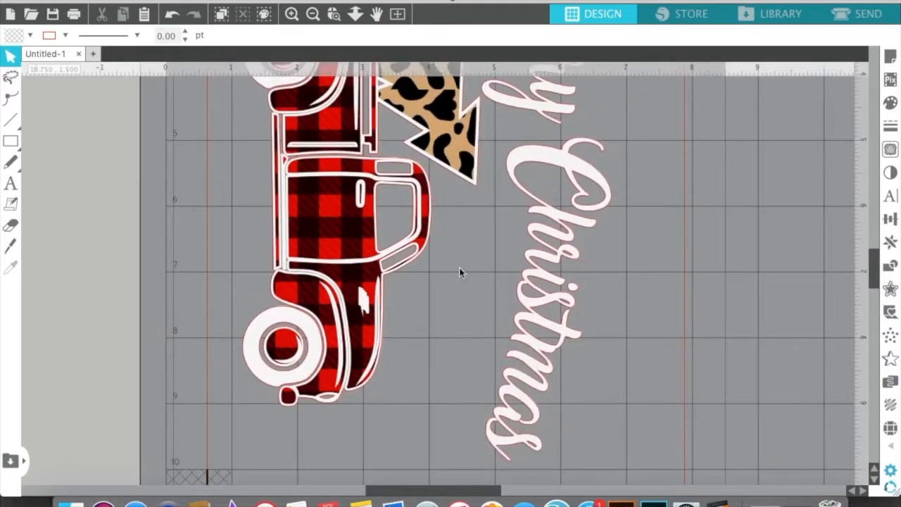
pyautogui.click(389, 251)
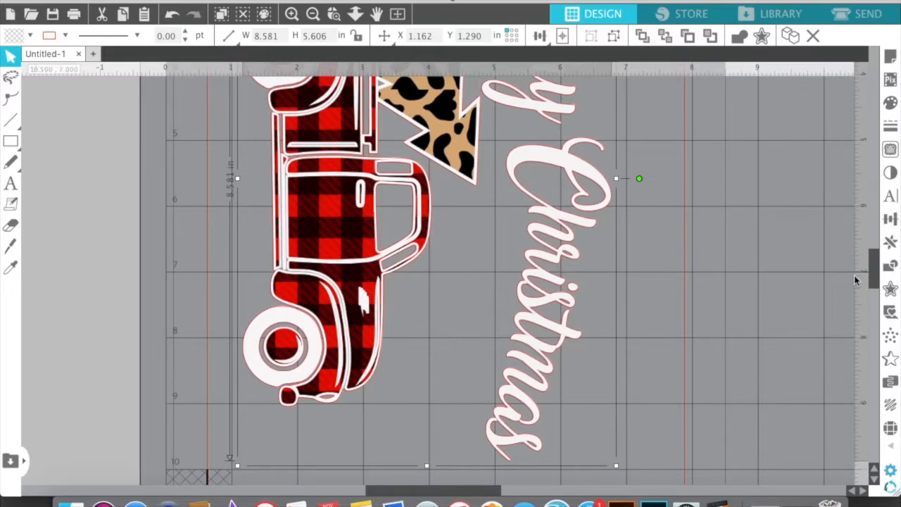
pyautogui.press('super+minus')
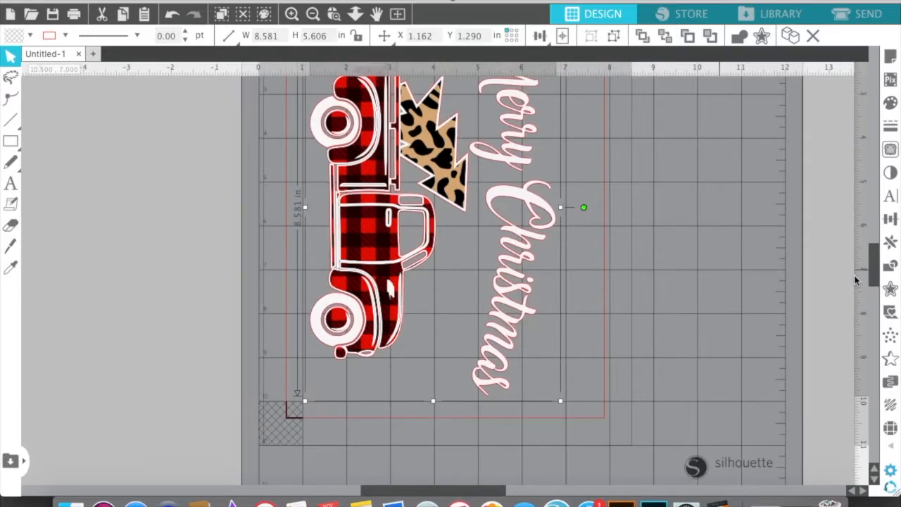
pyautogui.press('super+minus')
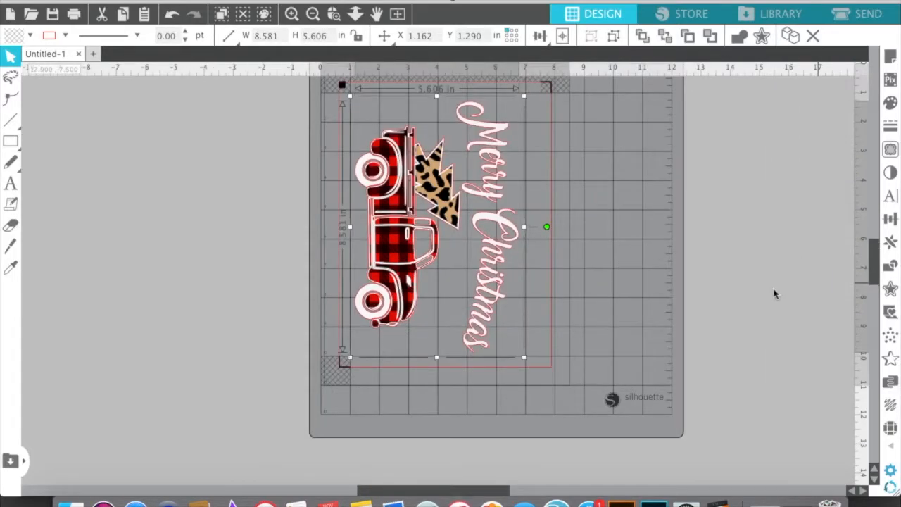
pyautogui.moveTo(872, 257); pyautogui.dragTo(872, 238)
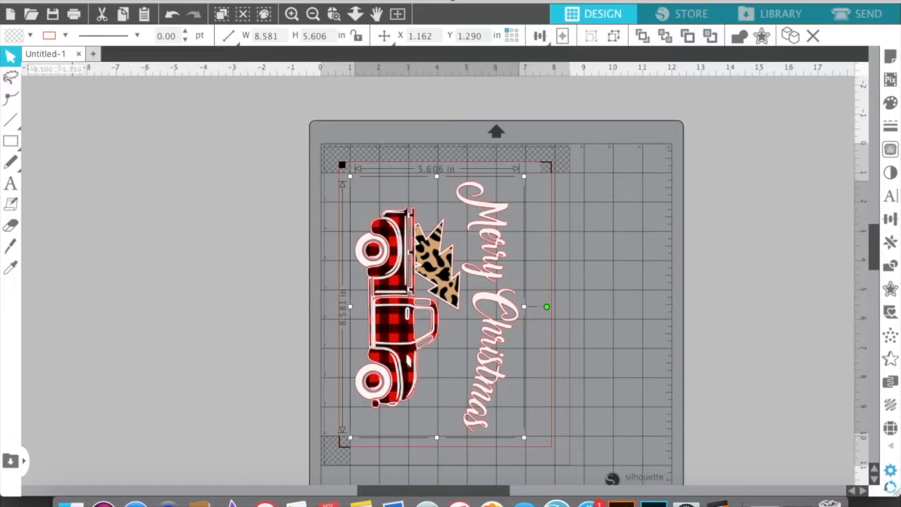
# Print one copy of the page on the EPSON XP-430 Series with Best quality
pyautogui.click(142, 1)
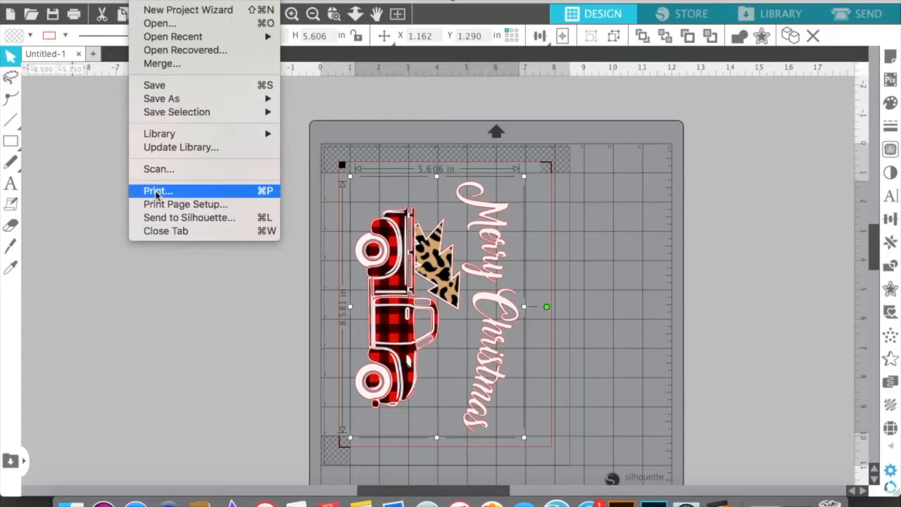
pyautogui.click(123, 188)
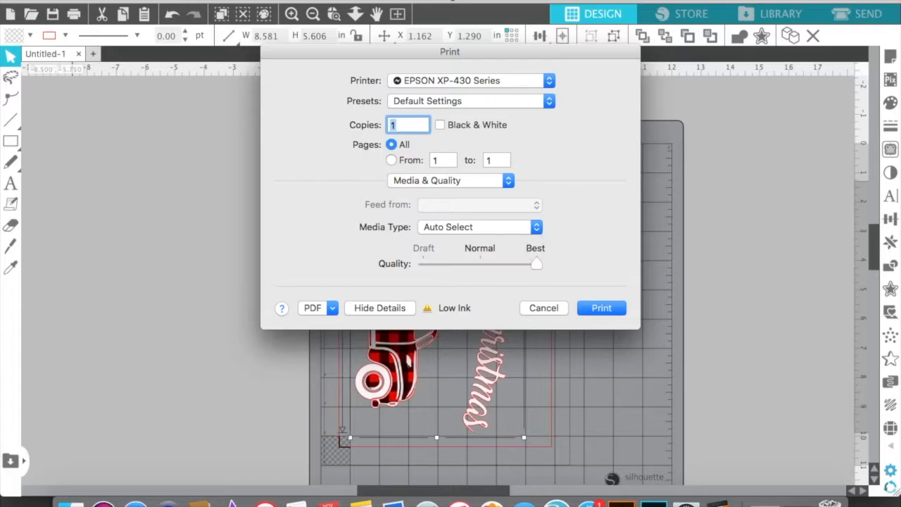
pyautogui.click(609, 312)
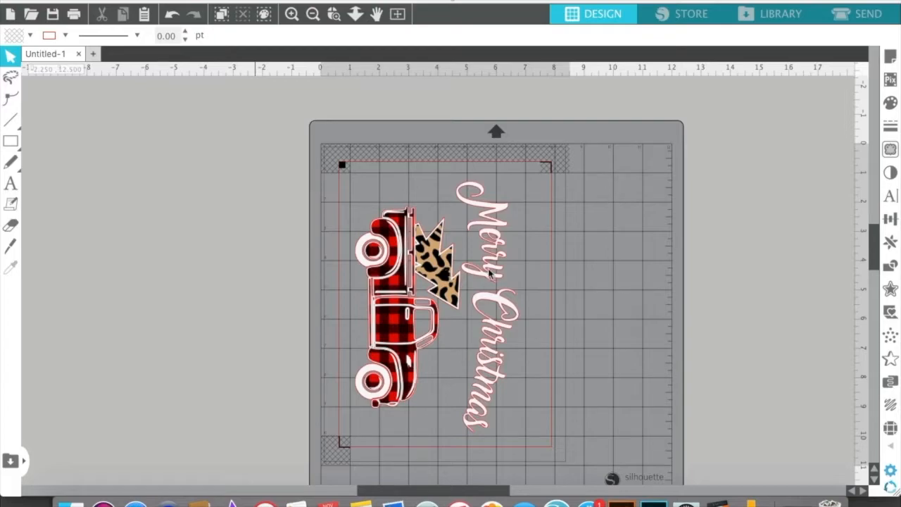
# Rotate the whole design 90° counterclockwise and move it to about X 0.92 in, Y 1.28 in
pyautogui.click(378, 233)
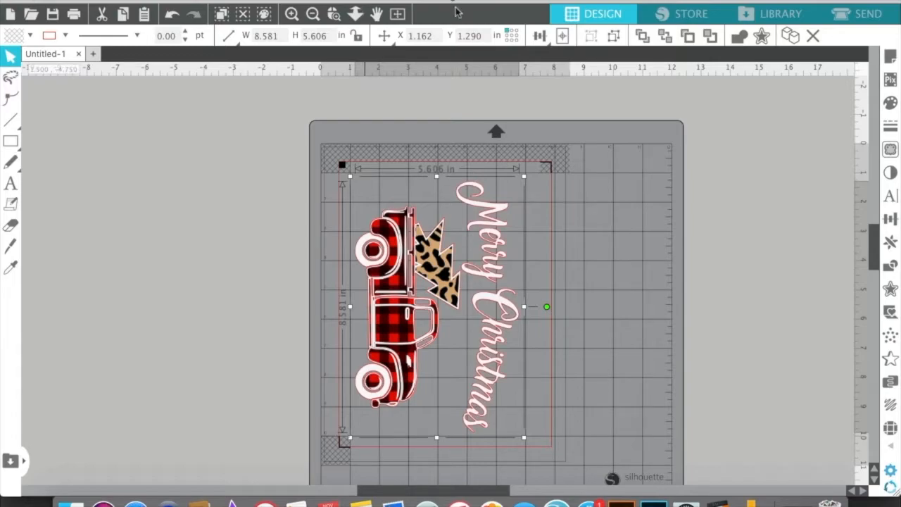
pyautogui.click(398, 14)
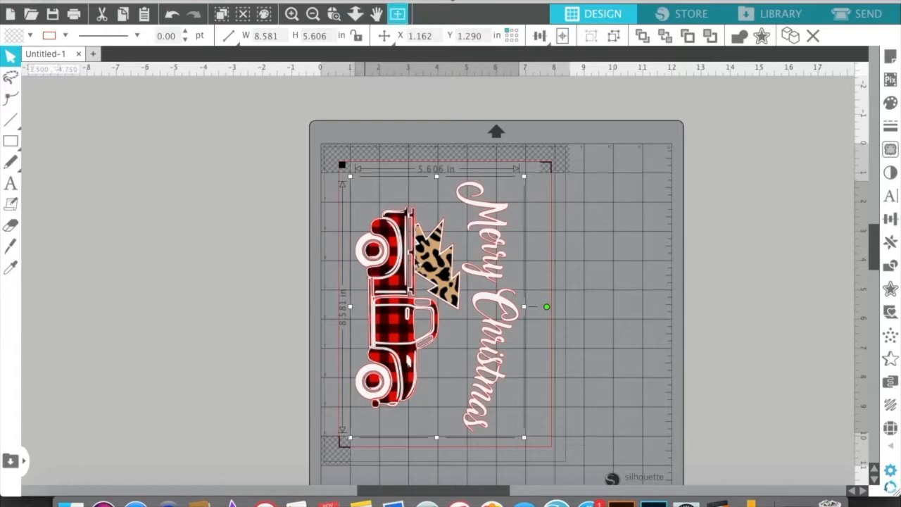
pyautogui.click(280, 0)
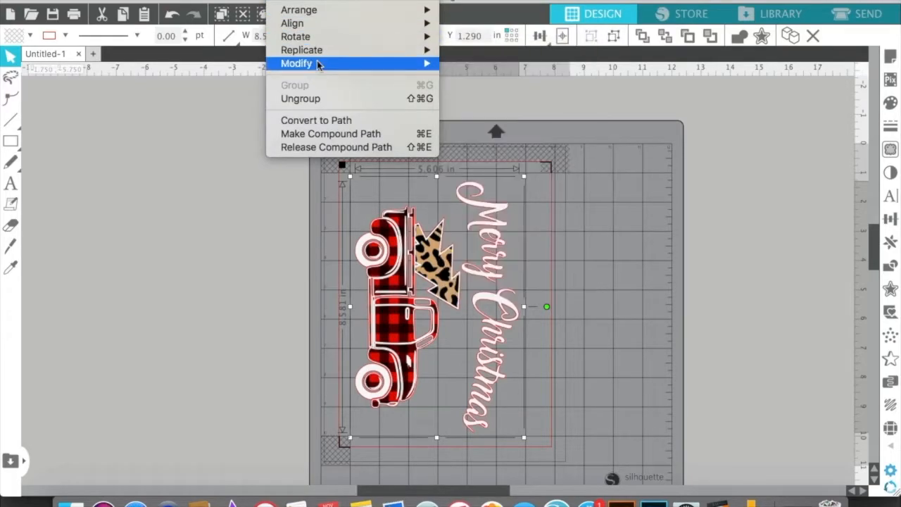
pyautogui.moveTo(318, 66)
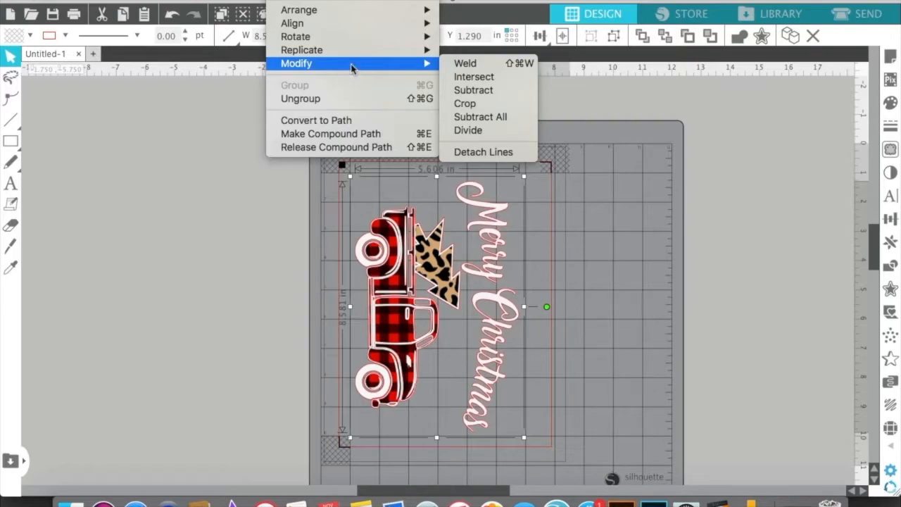
pyautogui.moveTo(359, 39)
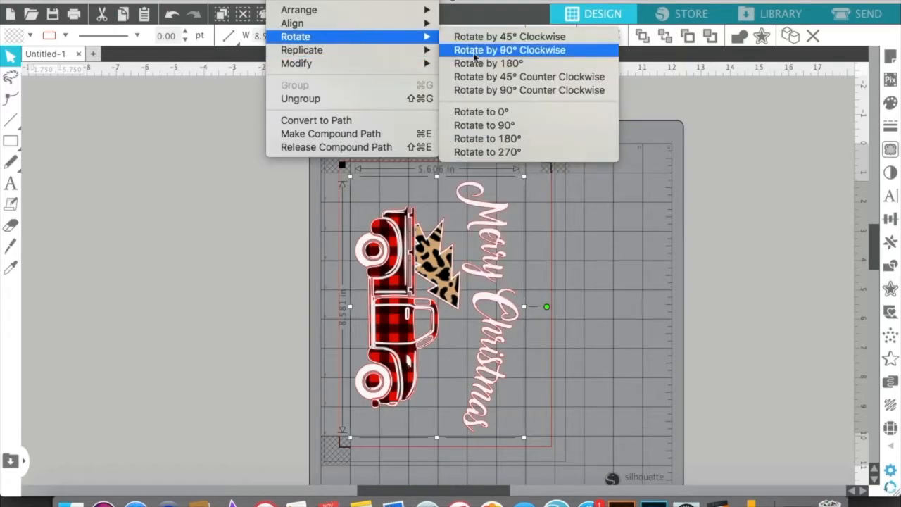
pyautogui.click(490, 91)
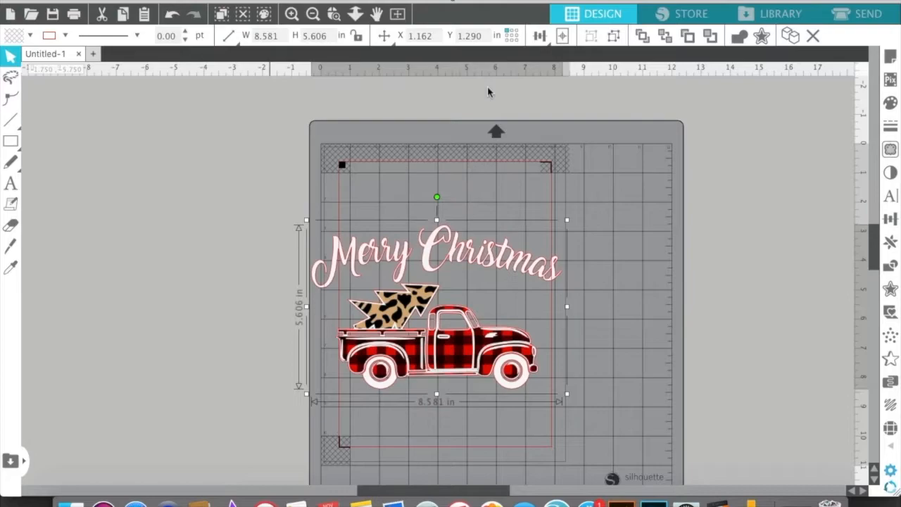
pyautogui.moveTo(419, 321); pyautogui.dragTo(455, 289)
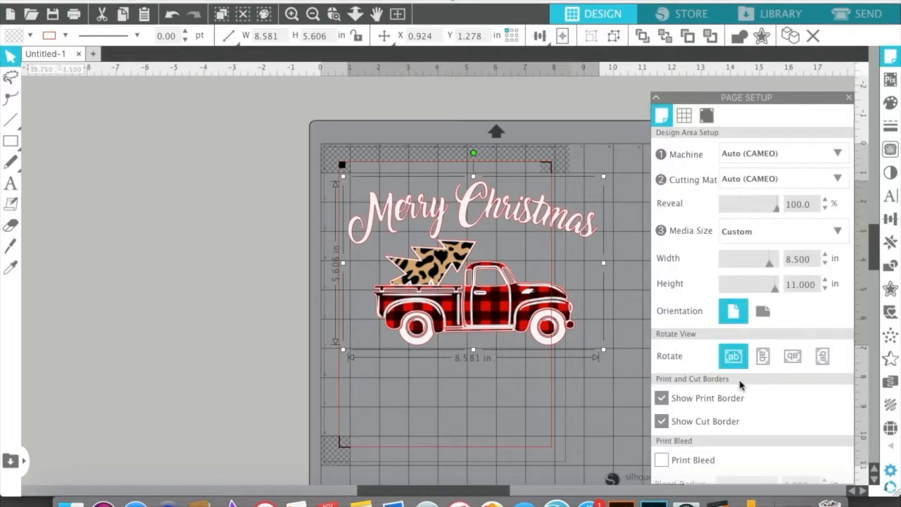
# Switch the design page to landscape orientation and deselect the design
pyautogui.scroll(-1, 746, 328)
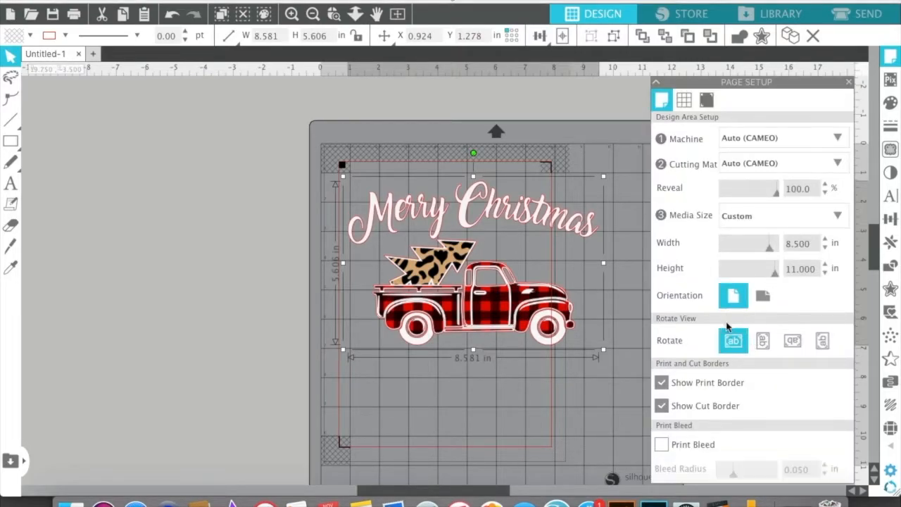
pyautogui.click(763, 297)
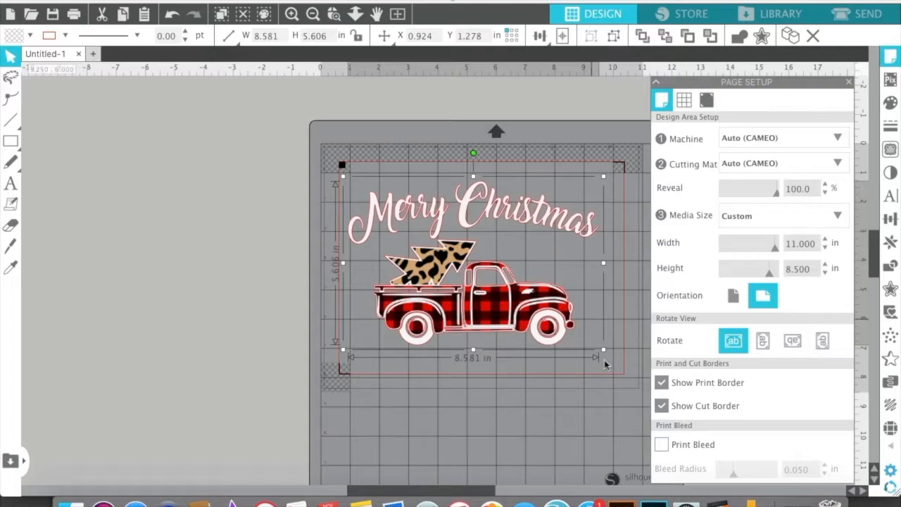
pyautogui.click(241, 301)
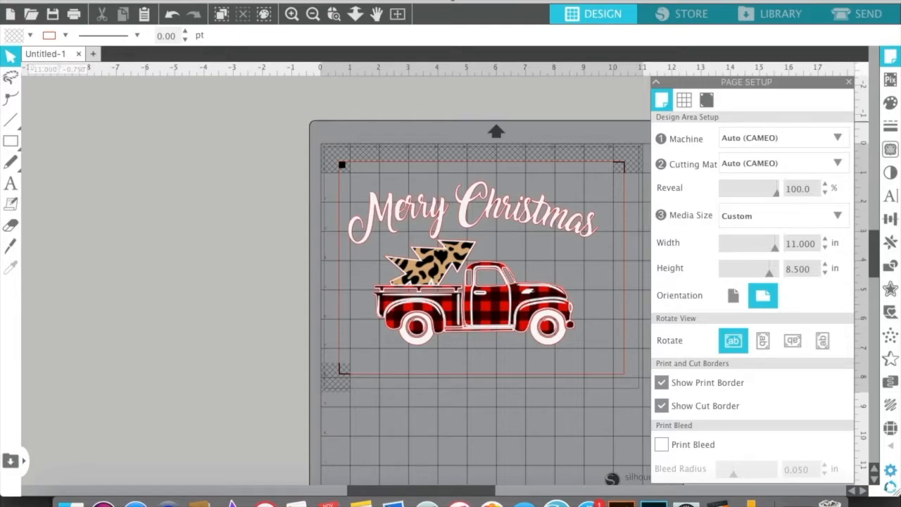
# Set the printer's paper orientation to landscape for US Letter on the EPSON XP-430 Series
pyautogui.click(148, 1)
pyautogui.click(195, 210)
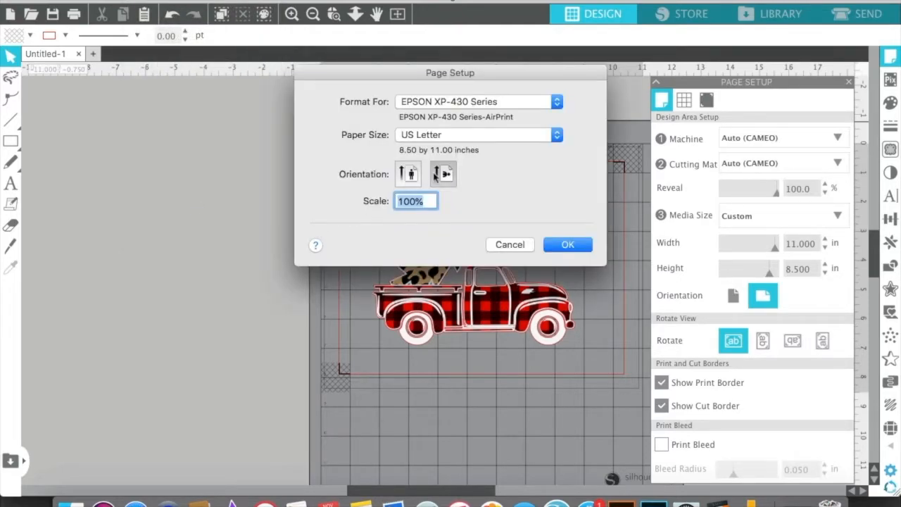
pyautogui.click(408, 176)
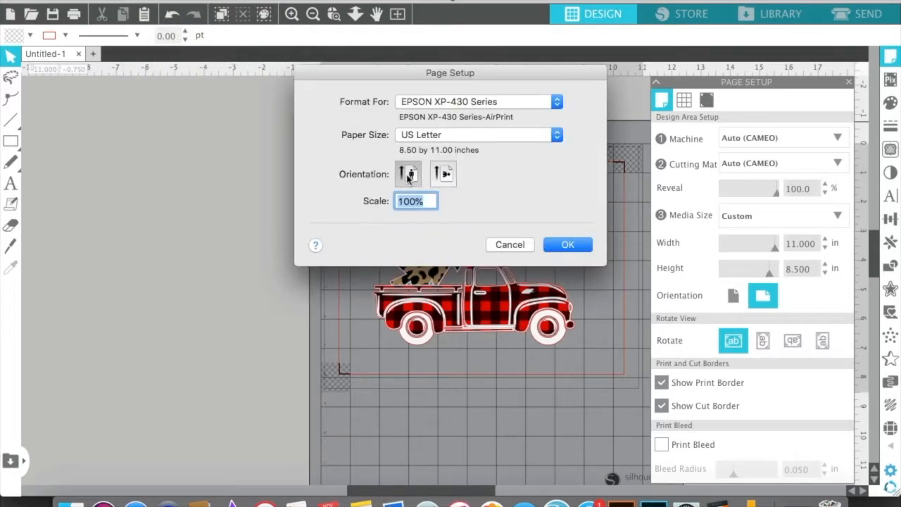
pyautogui.click(448, 183)
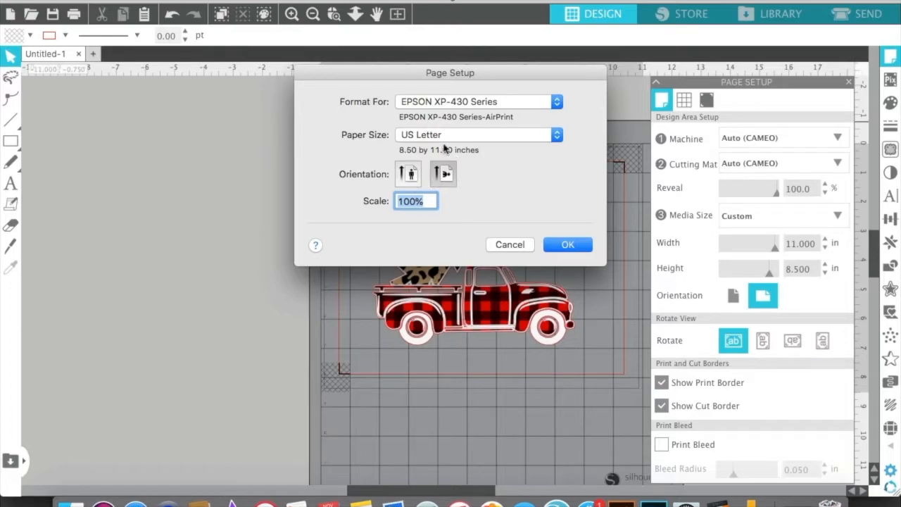
pyautogui.moveTo(415, 157)
pyautogui.click(580, 246)
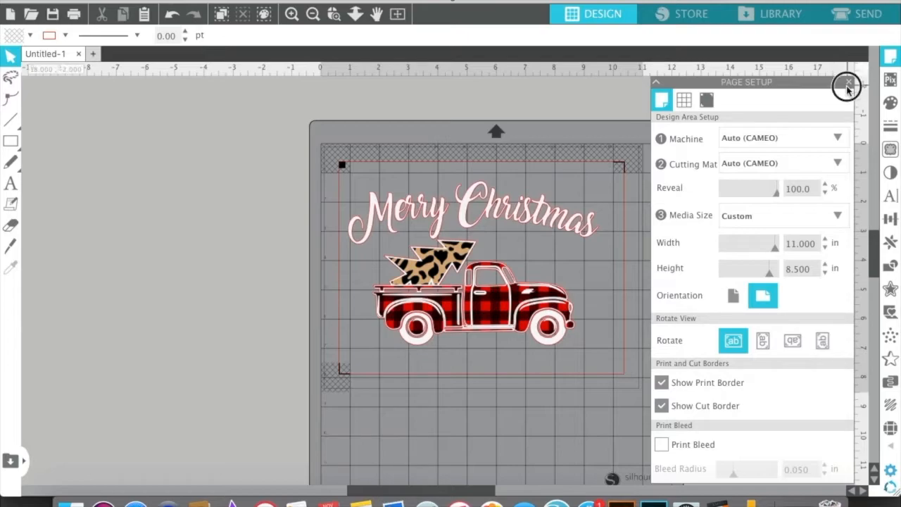
# Close the design page setup and open the print settings for the landscape page
pyautogui.click(848, 83)
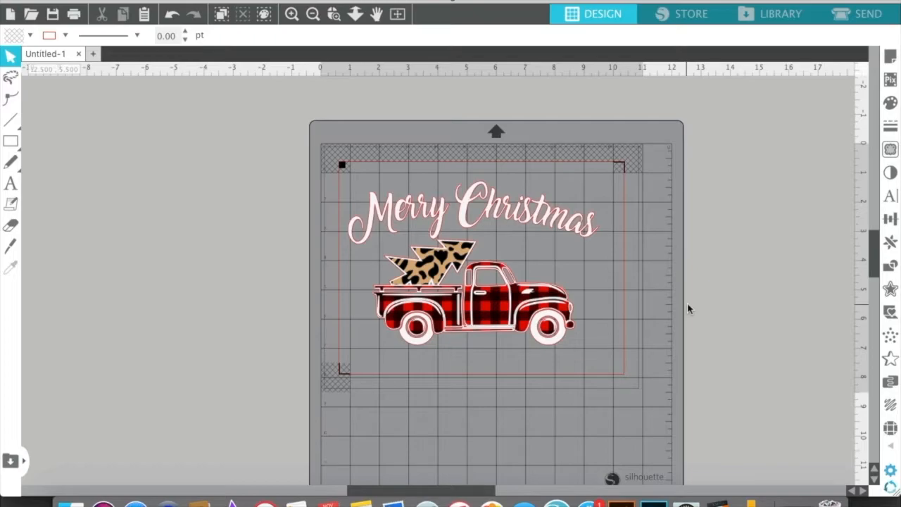
pyautogui.press('super+p')
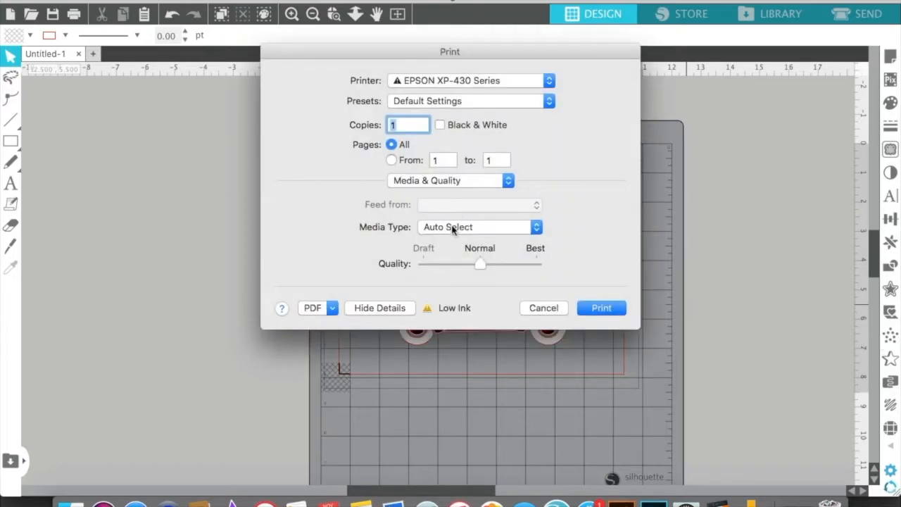